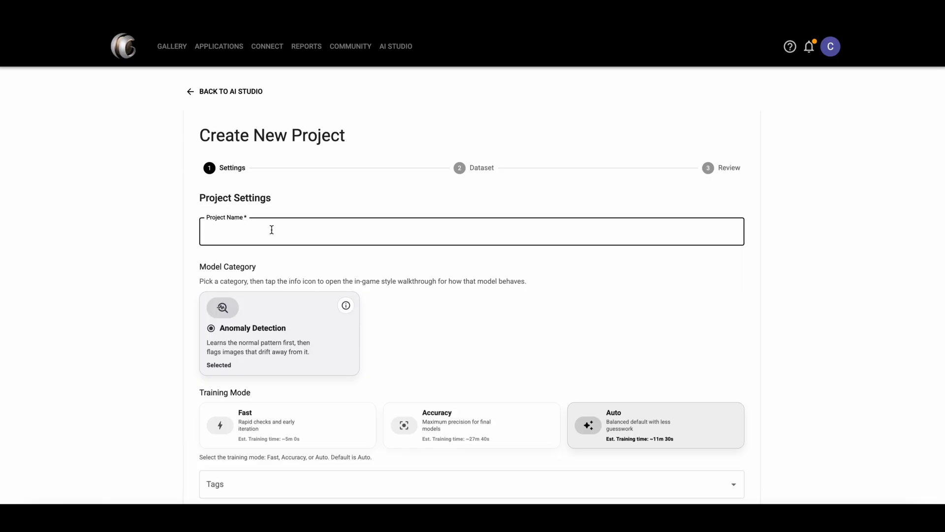
Step: Name the new project Test Project B
text(Test Project B)
scroll(249, 324, down, 5)
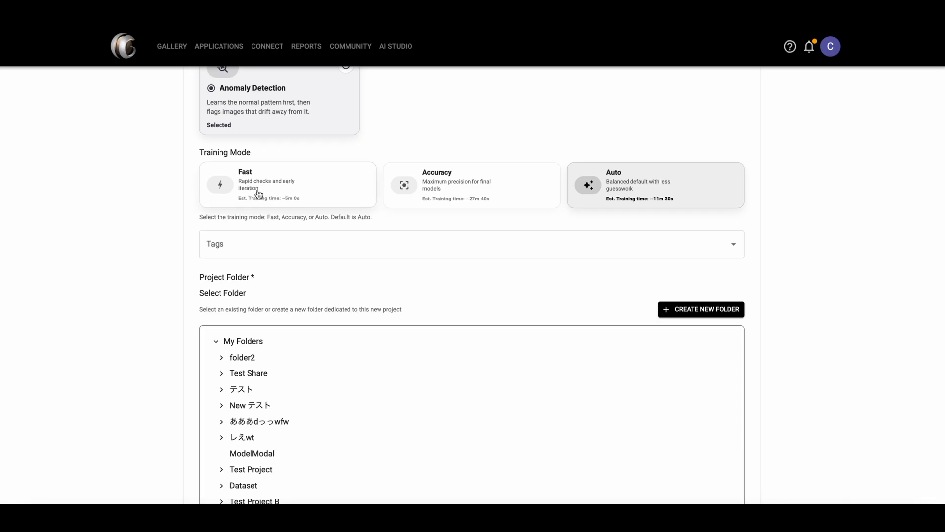
Step: Try the Accuracy and Fast training modes and return the selection to Auto
click(445, 194)
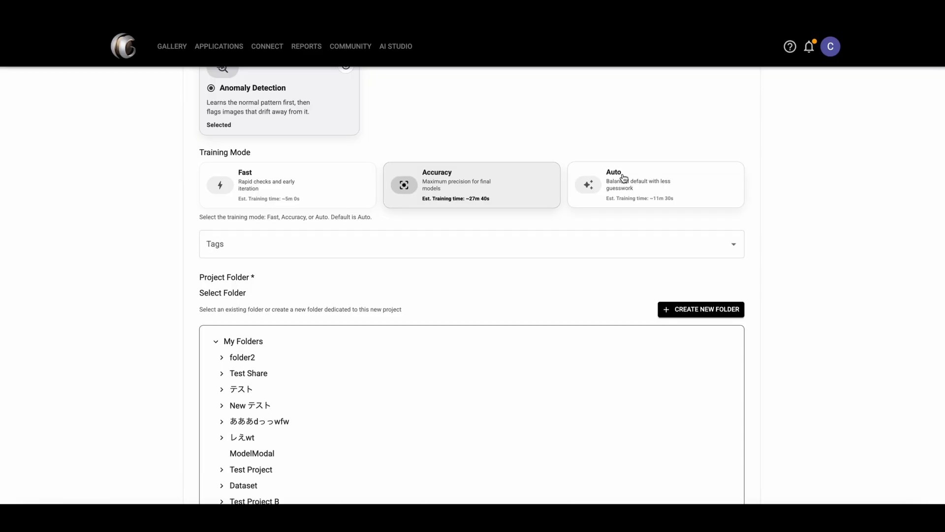
click(714, 186)
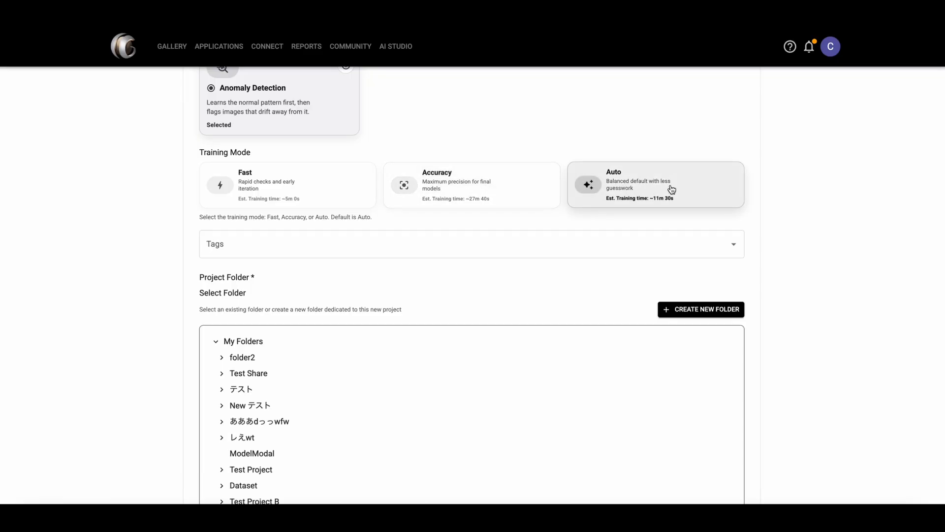
click(250, 206)
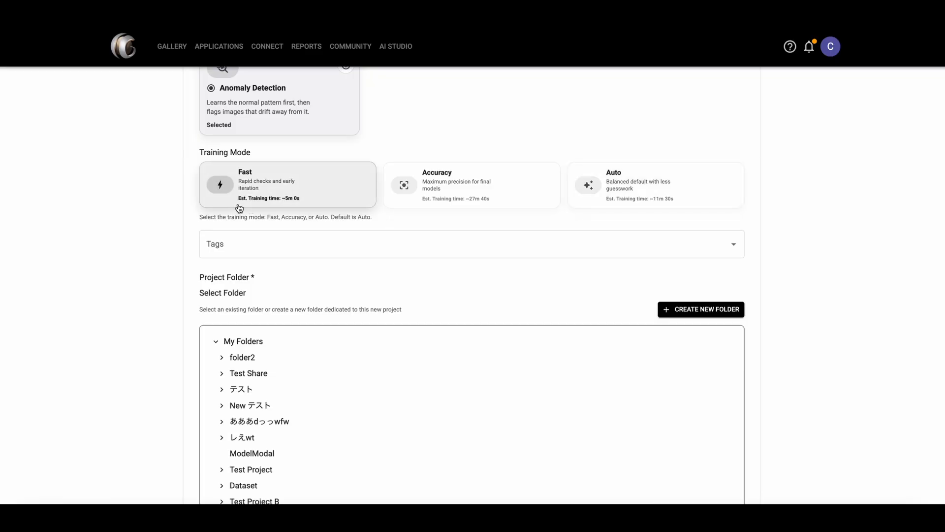
click(457, 206)
click(620, 209)
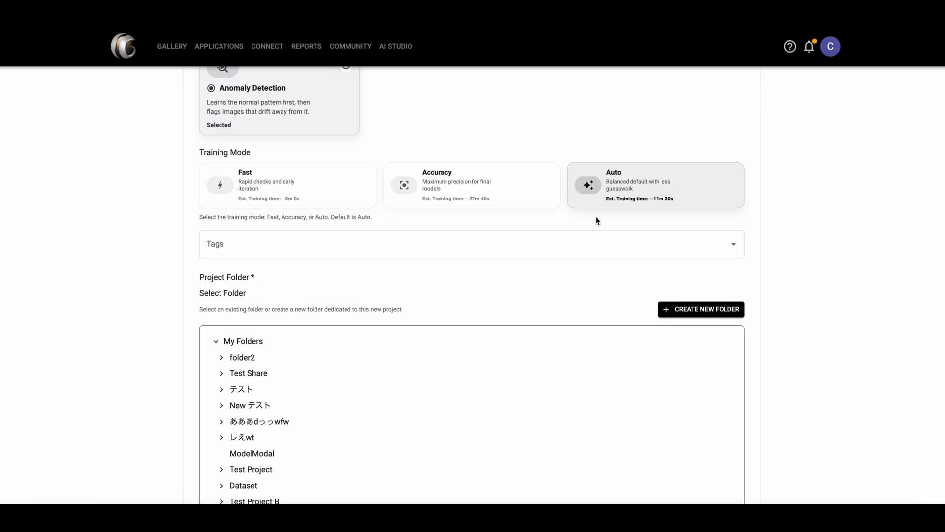
Step: Add the image-classification tag to the project
scroll(595, 216, down, 1)
click(735, 231)
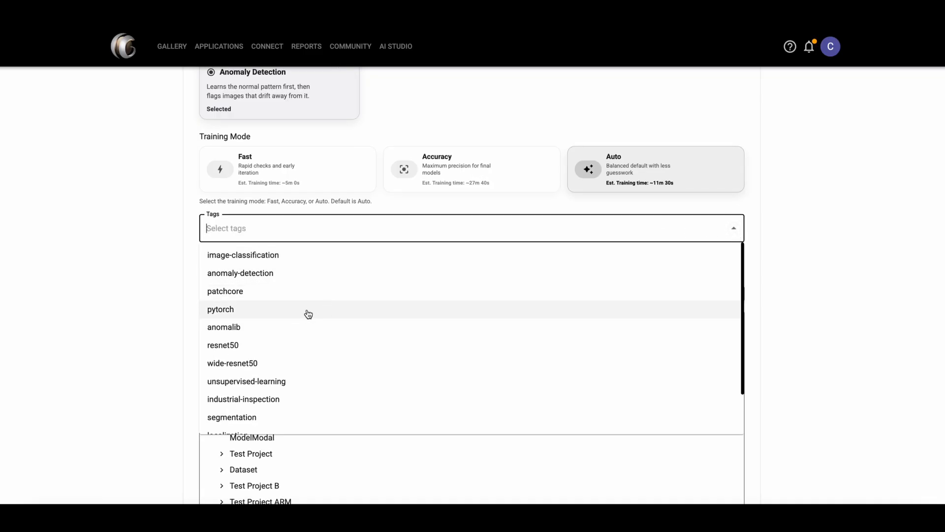
click(293, 258)
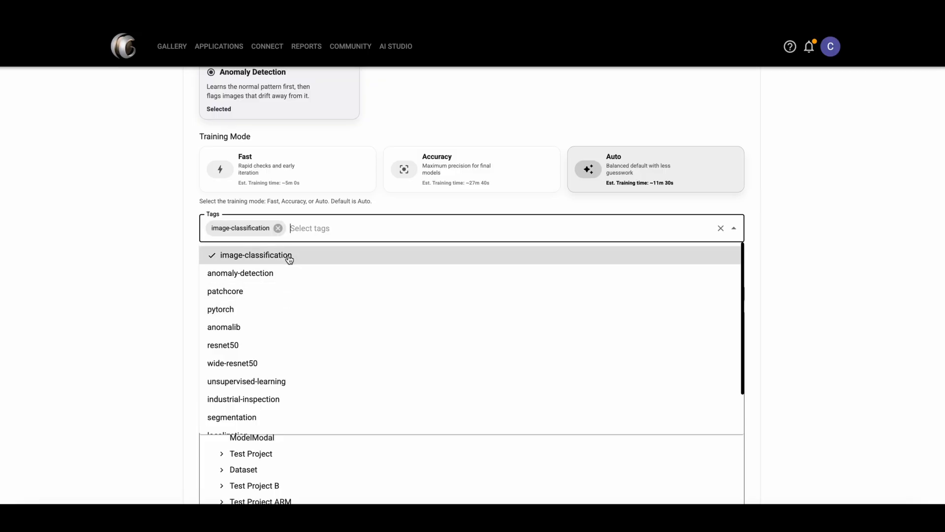
click(771, 265)
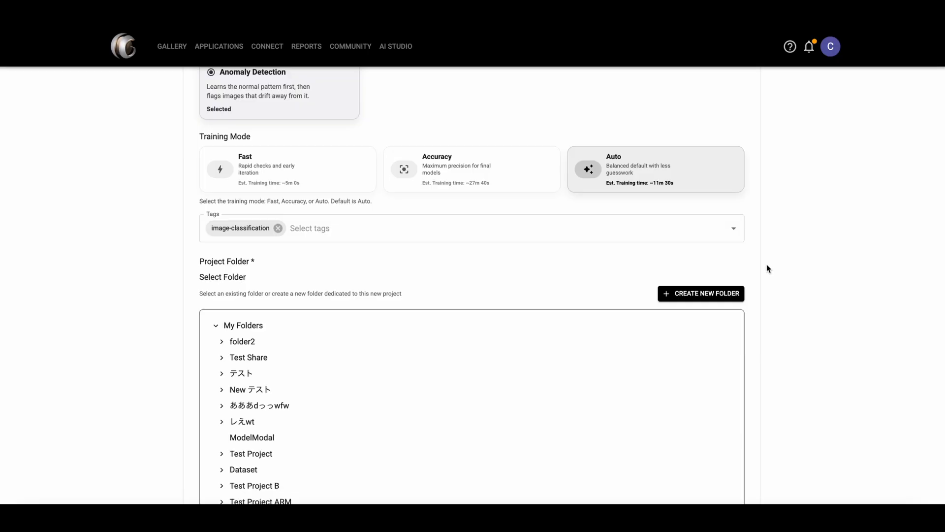
Step: Create a new project folder called Test Project B and proceed to the dataset stage
click(732, 294)
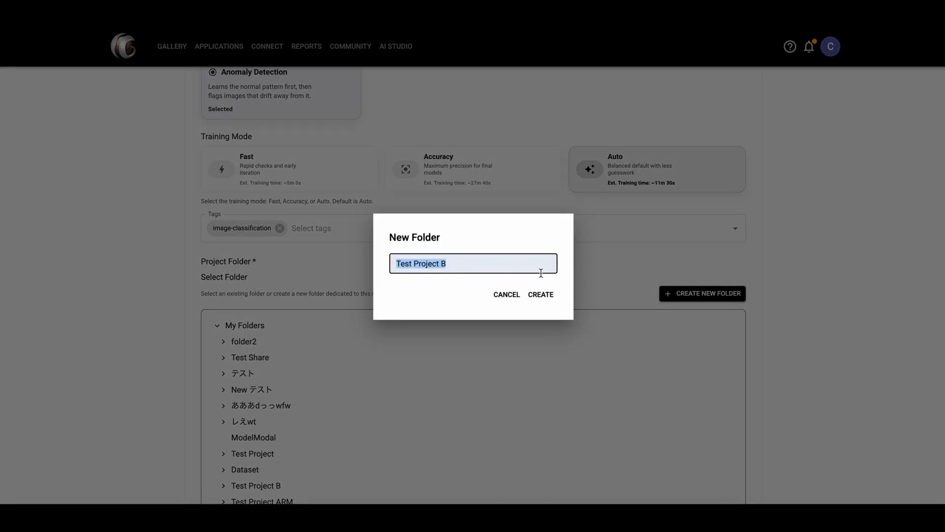
click(541, 296)
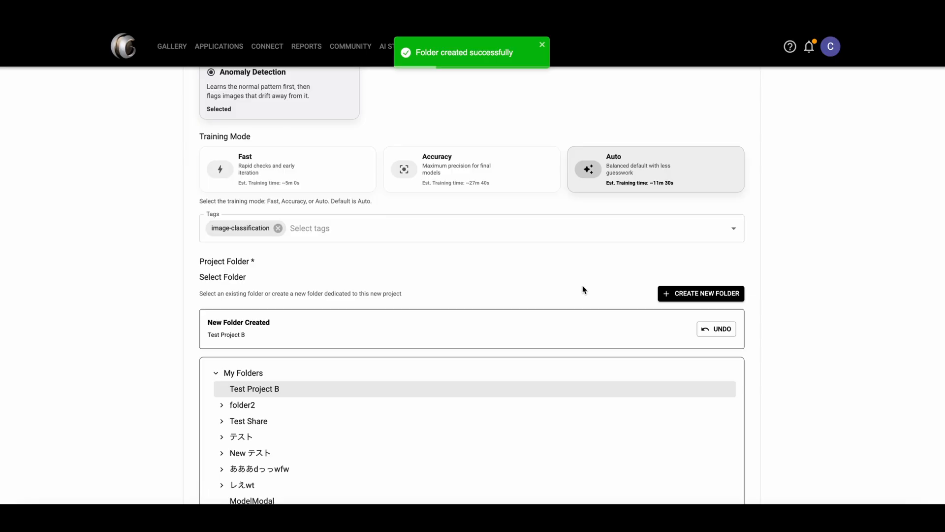
scroll(583, 286, down, 3)
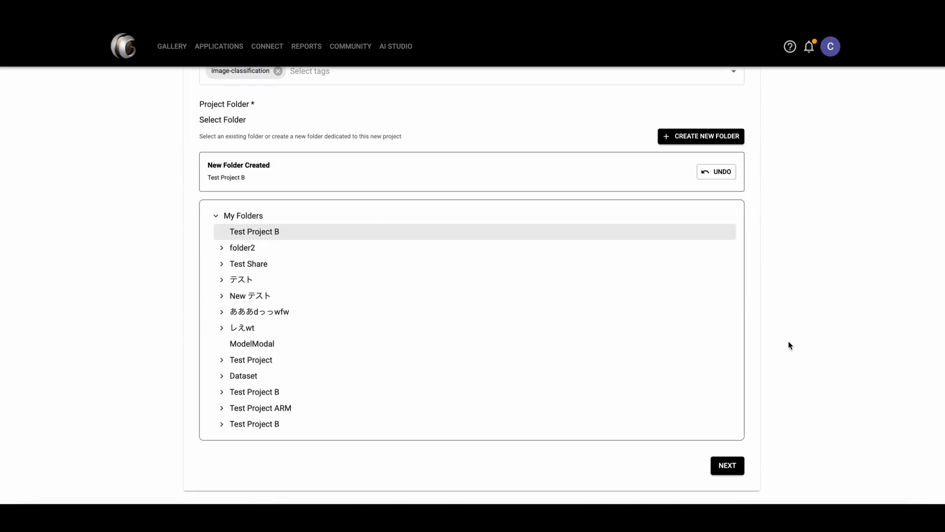
click(727, 465)
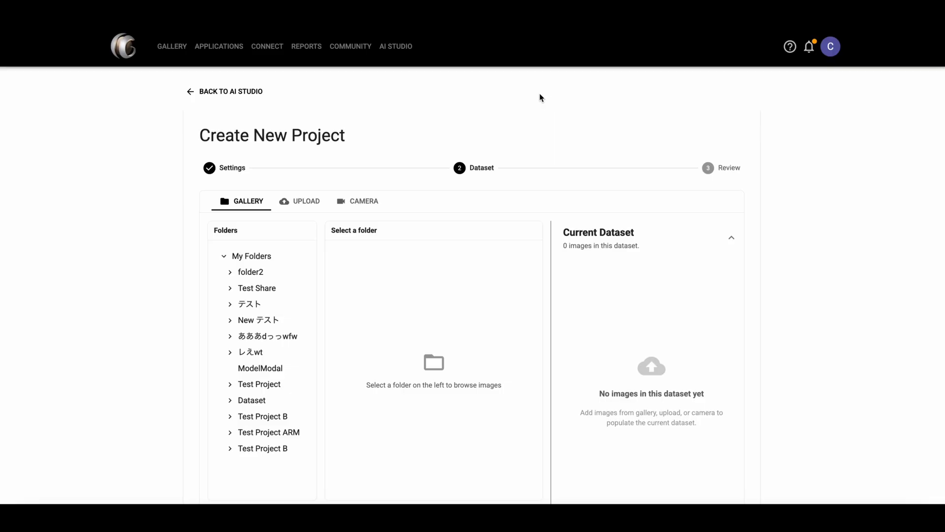
Step: Import only the five second-row images of the Normal subfolder in Dataset into the current dataset and proceed to the review
click(279, 401)
click(261, 418)
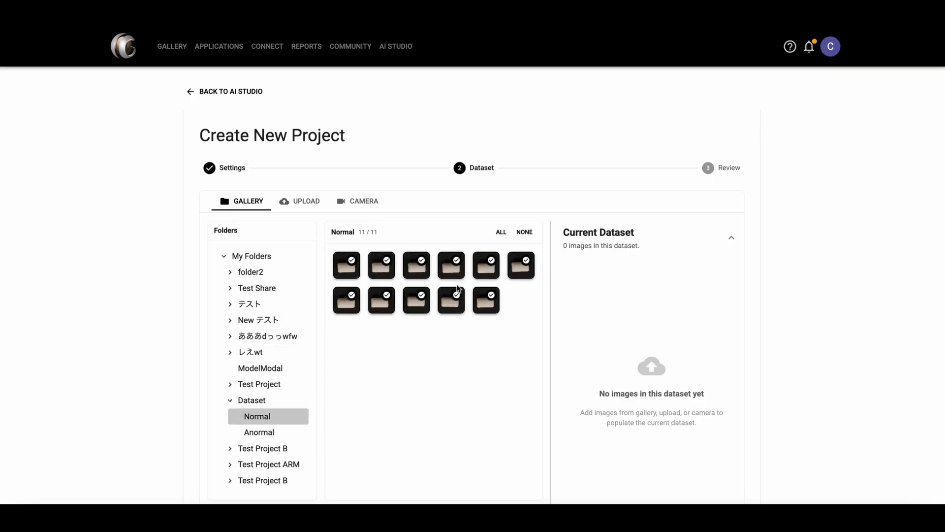
click(482, 305)
click(450, 308)
click(416, 308)
click(387, 309)
click(359, 311)
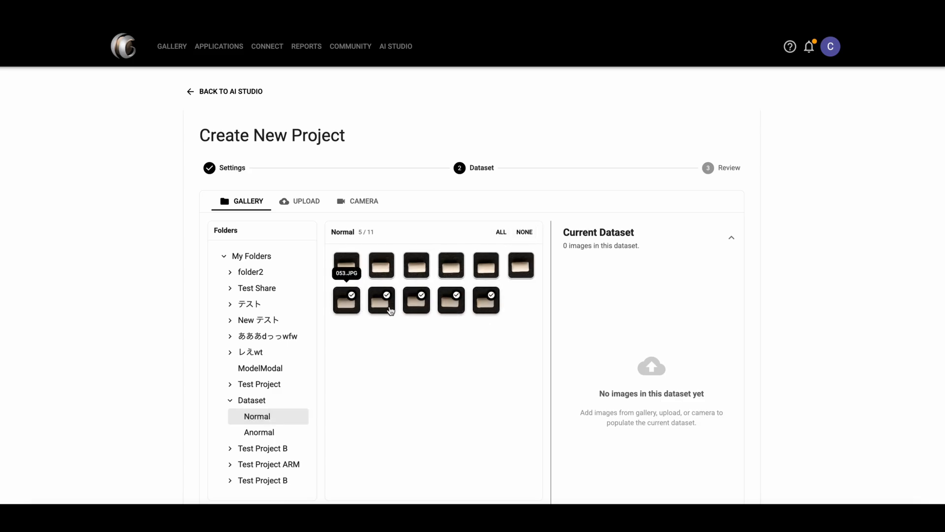
scroll(609, 344, down, 2)
click(461, 424)
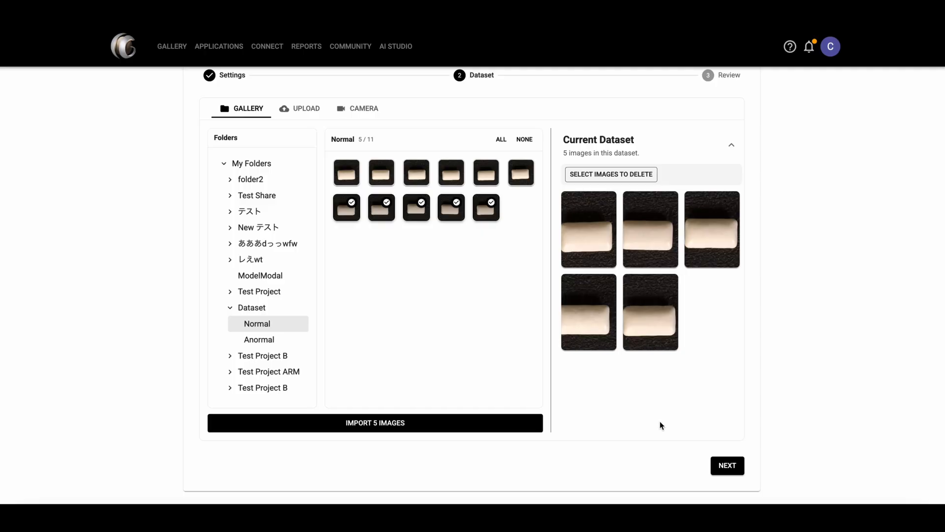
click(727, 465)
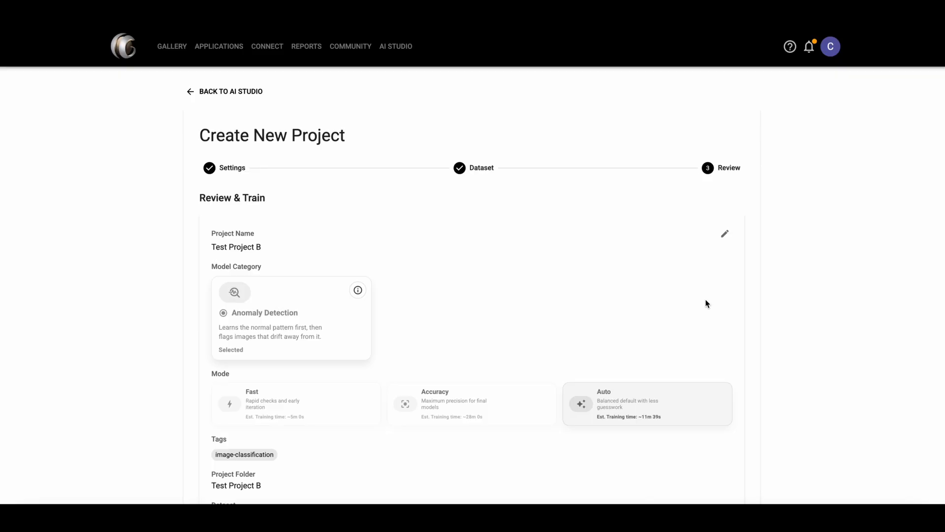
Step: Rename the project as Test Project B2 in the review
click(725, 236)
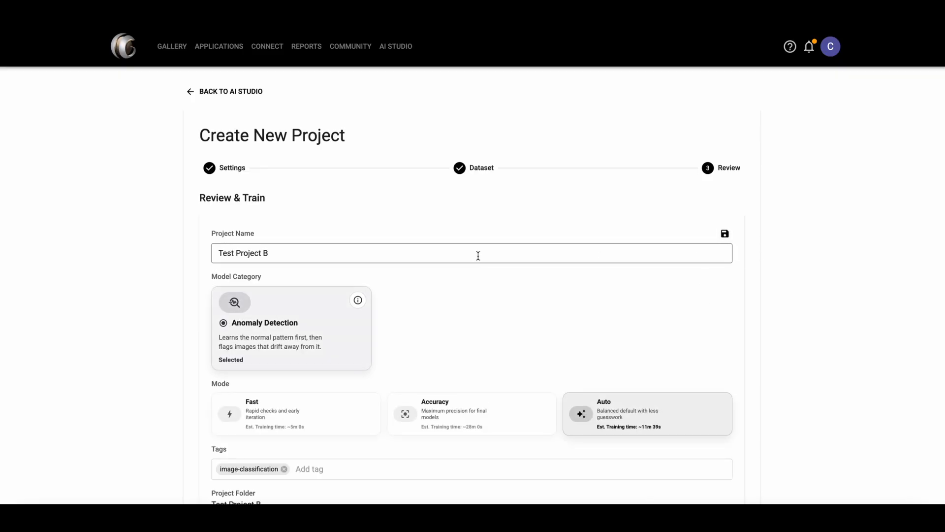
click(403, 252)
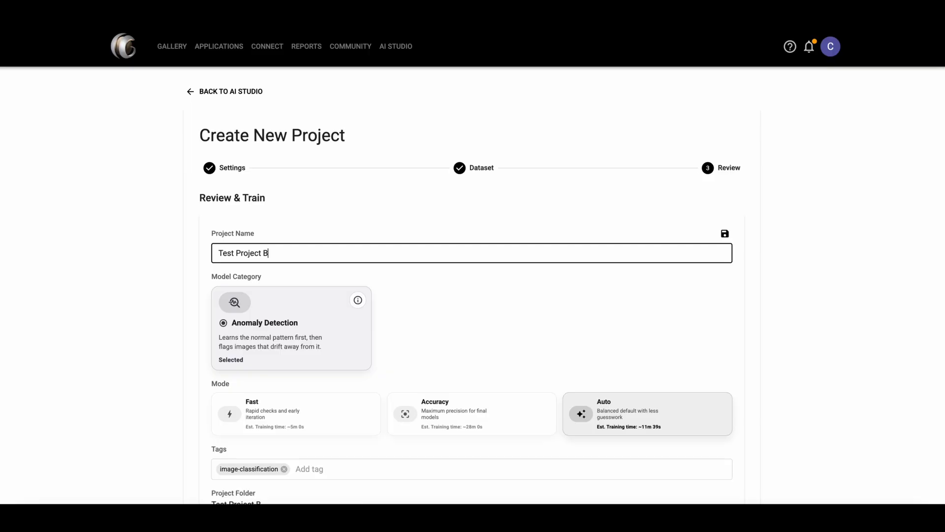
text(2)
scroll(387, 240, down, 3)
click(444, 212)
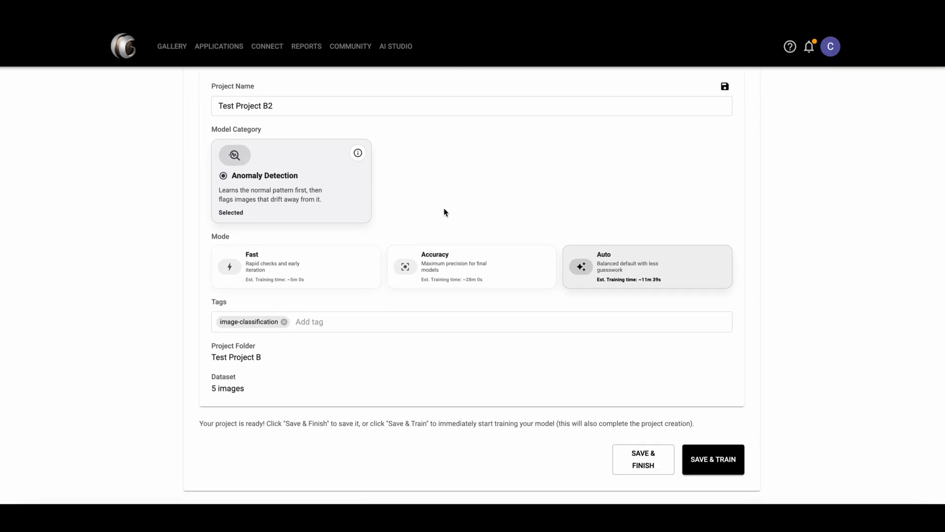
Step: Switch the training mode to Fast, then save the project and start training its model
click(312, 274)
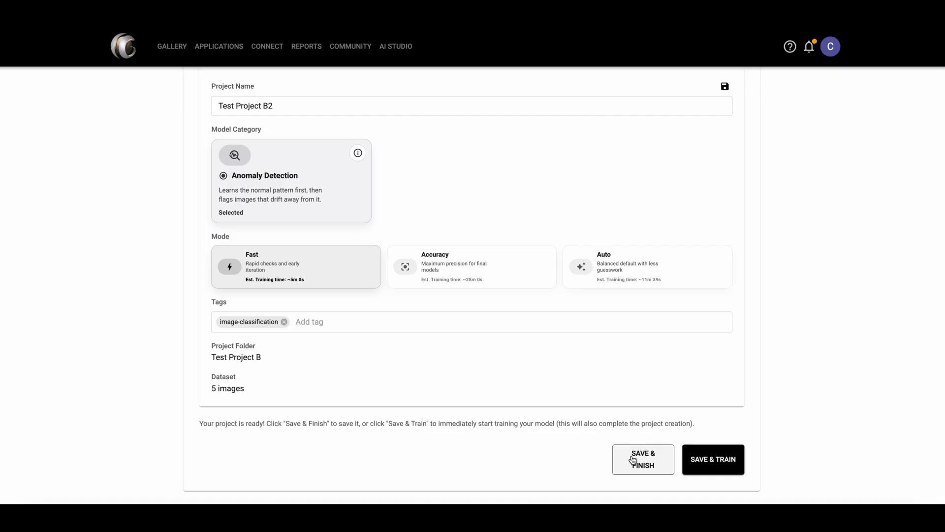
click(716, 460)
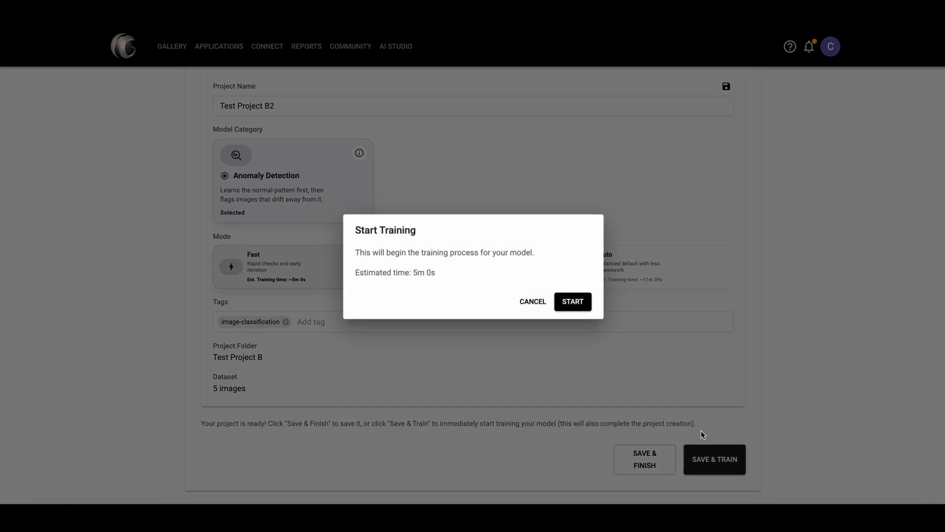
click(586, 304)
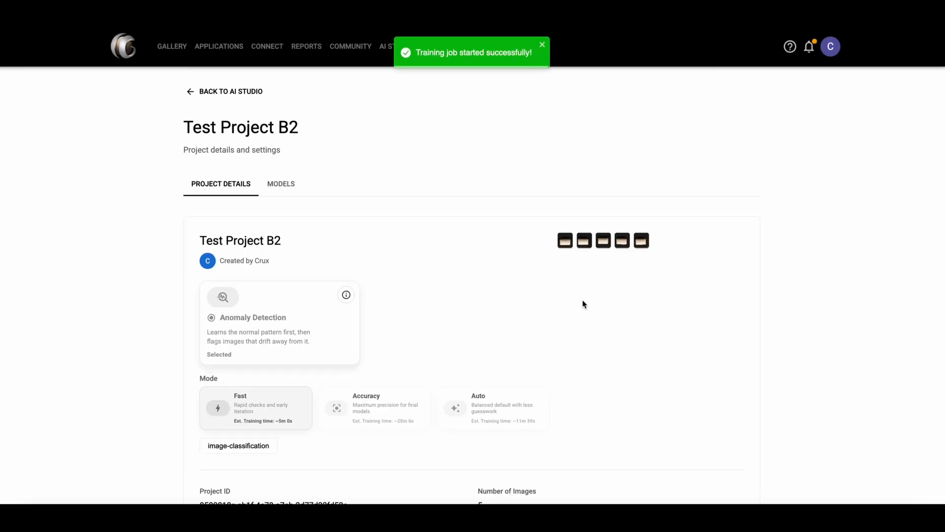
Step: Return to the AI Studio projects and open the model test for the completed training job of Test Project B
scroll(583, 306, down, 4)
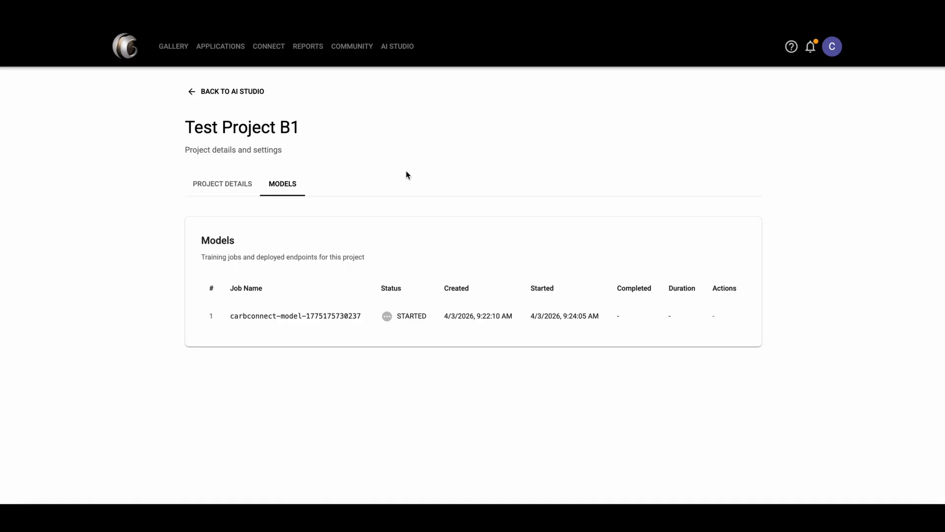
click(252, 93)
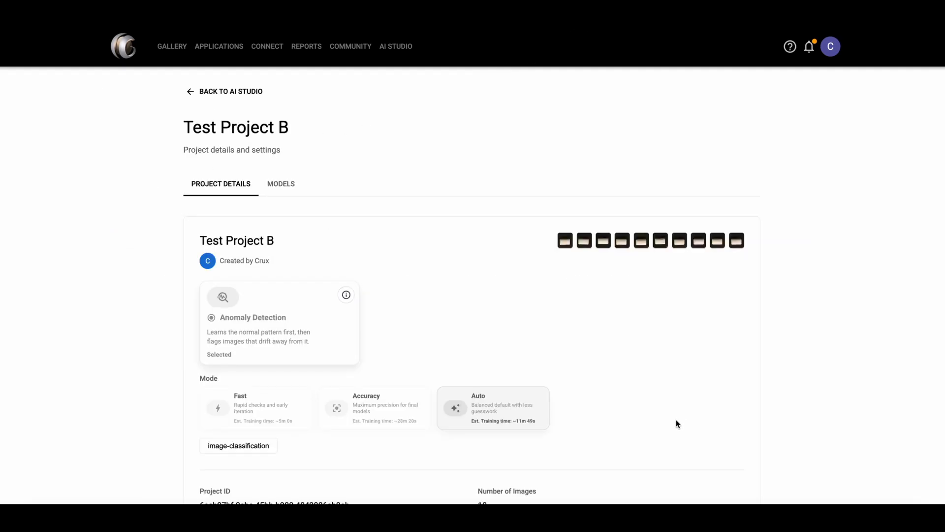
click(283, 192)
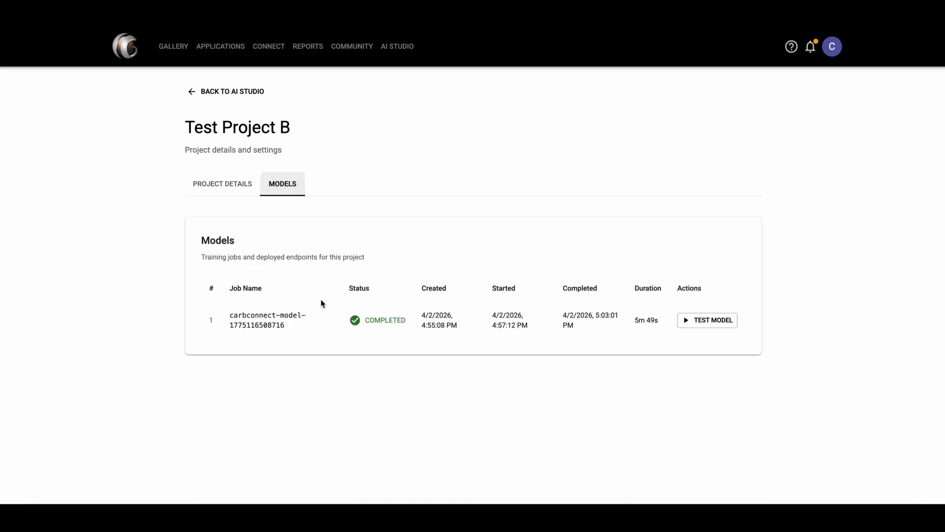
click(687, 325)
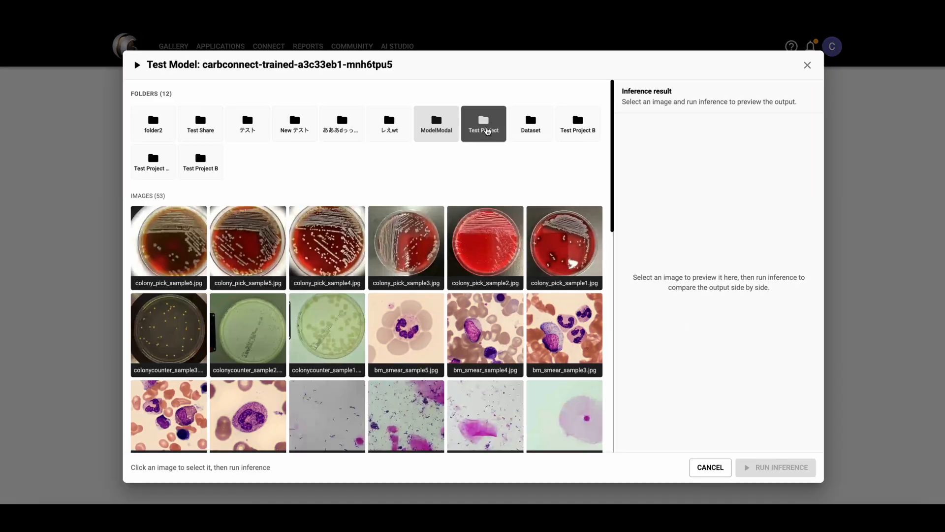
Step: Run inference on the image 173.JPG from the Normal subfolder of Dataset
click(542, 136)
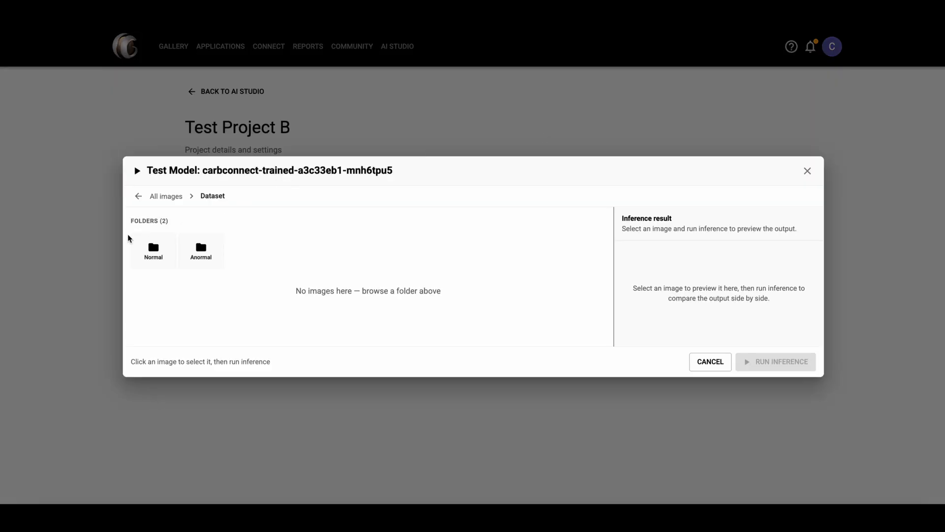
click(150, 249)
click(247, 241)
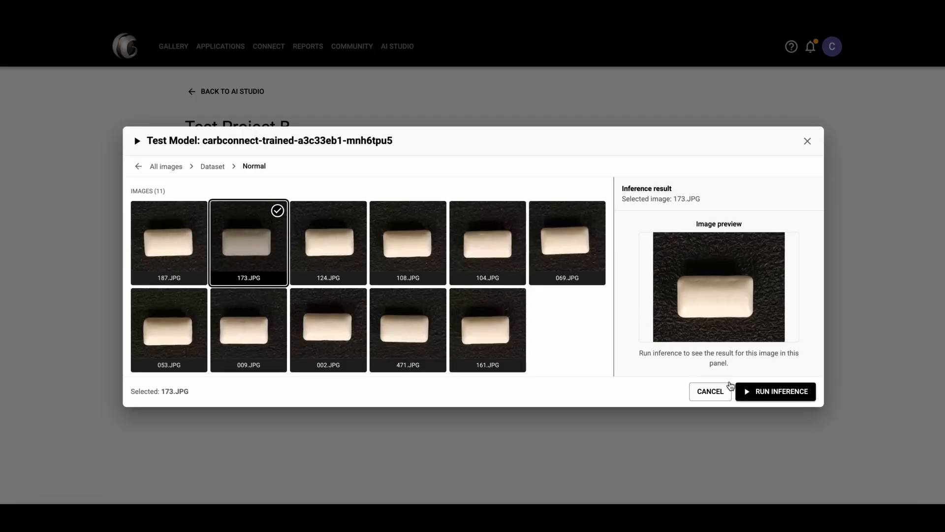
click(758, 392)
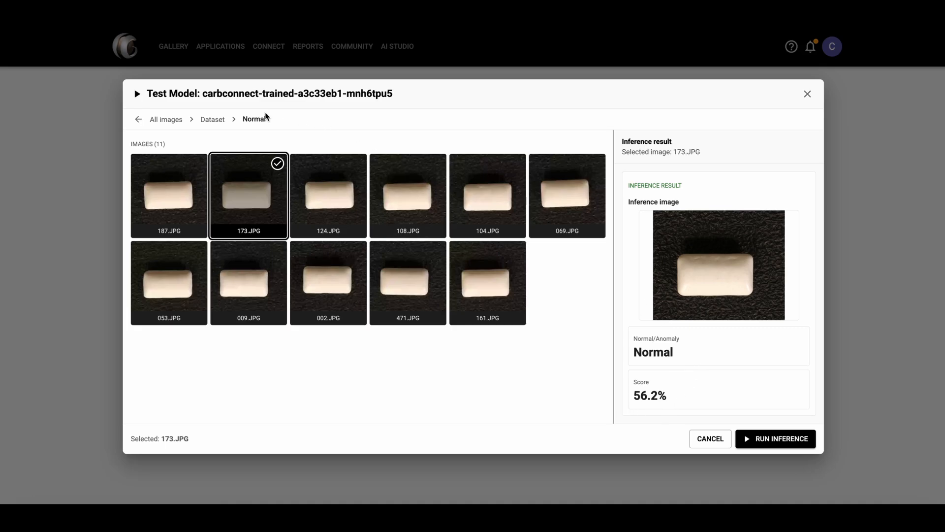
Step: Run inference on the images 009.JPG and 024.JPG from the Anormal subfolder of Dataset
click(219, 124)
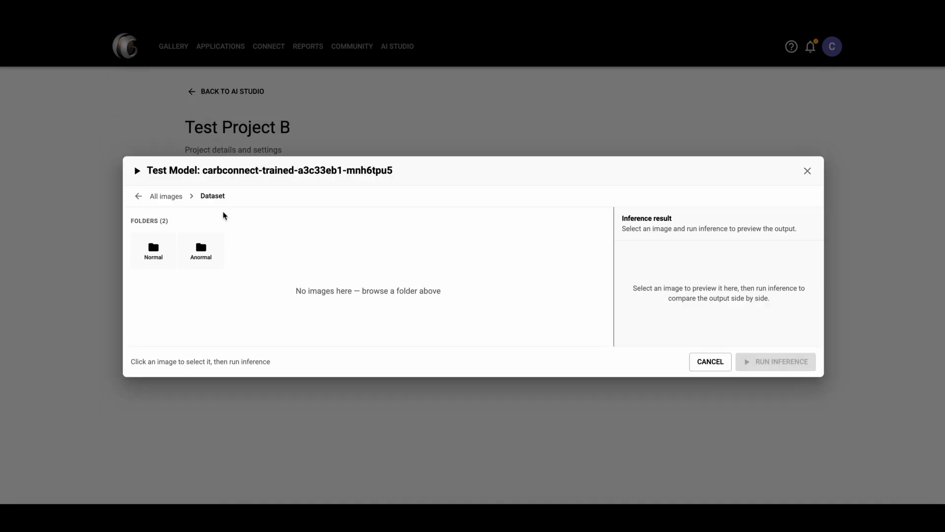
click(216, 265)
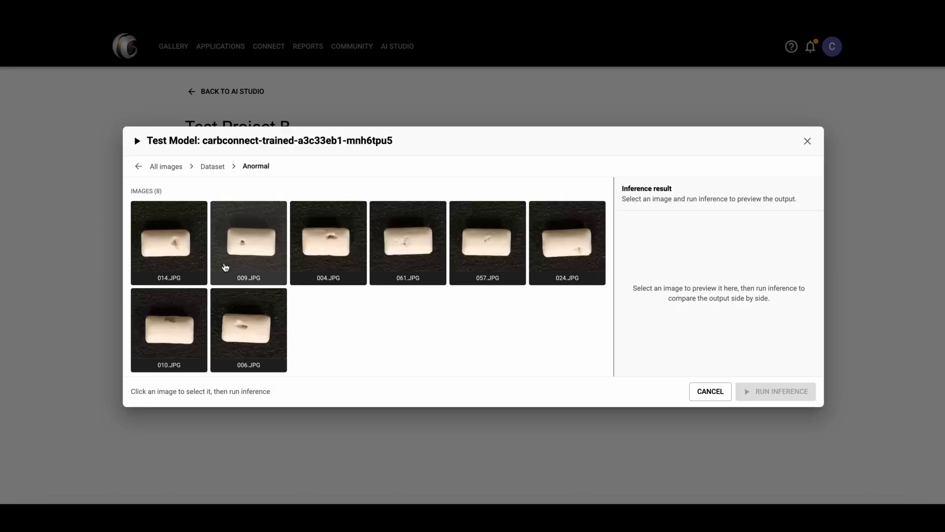
click(241, 257)
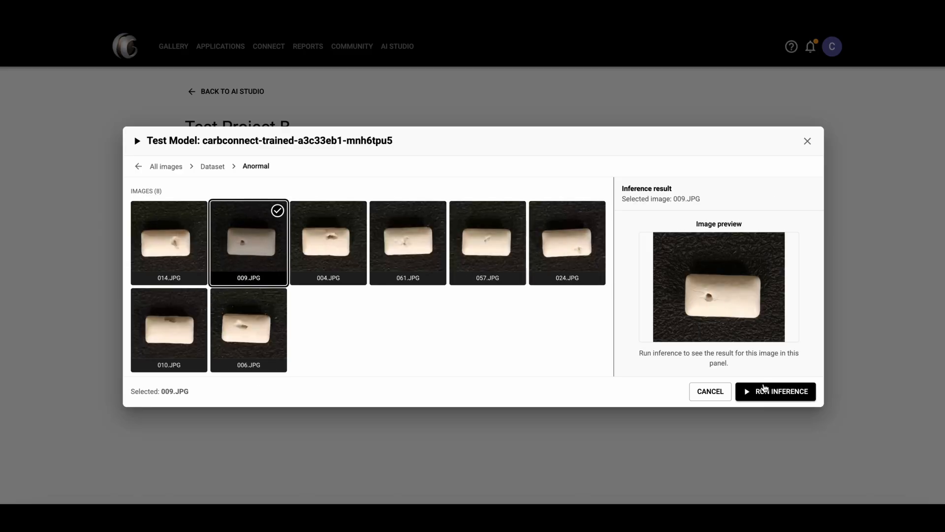
click(763, 394)
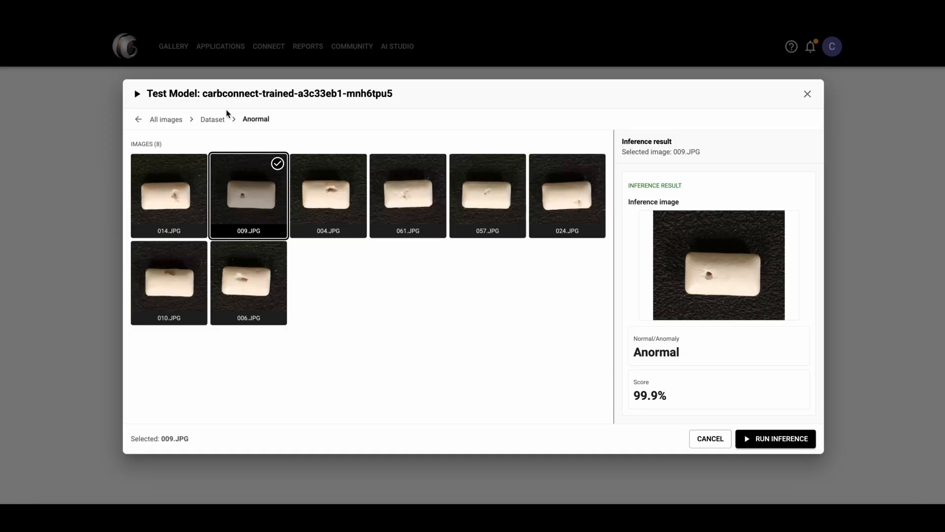
click(597, 211)
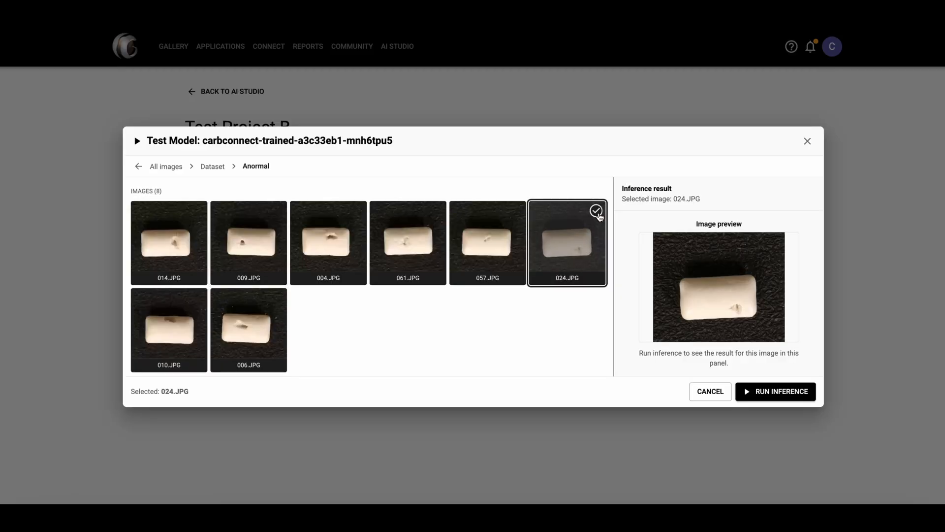
click(774, 403)
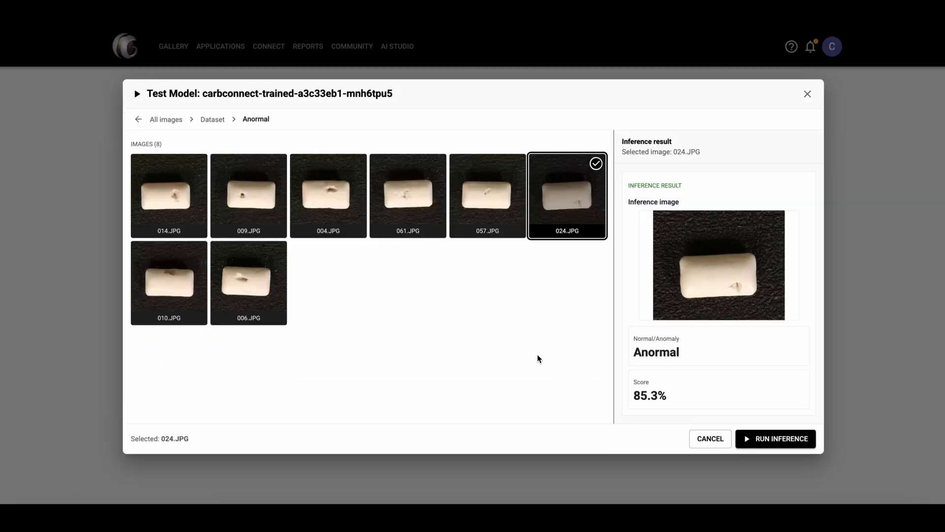
Step: Run inference on 006.JPG from the Anormal subfolder, and on 009.JPG from the Normal subfolder of Dataset
click(244, 286)
click(756, 412)
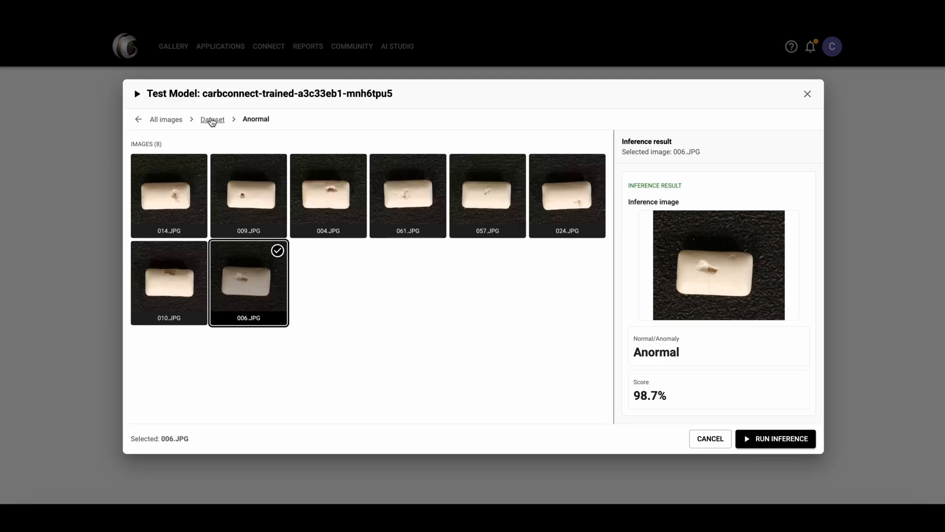
click(212, 121)
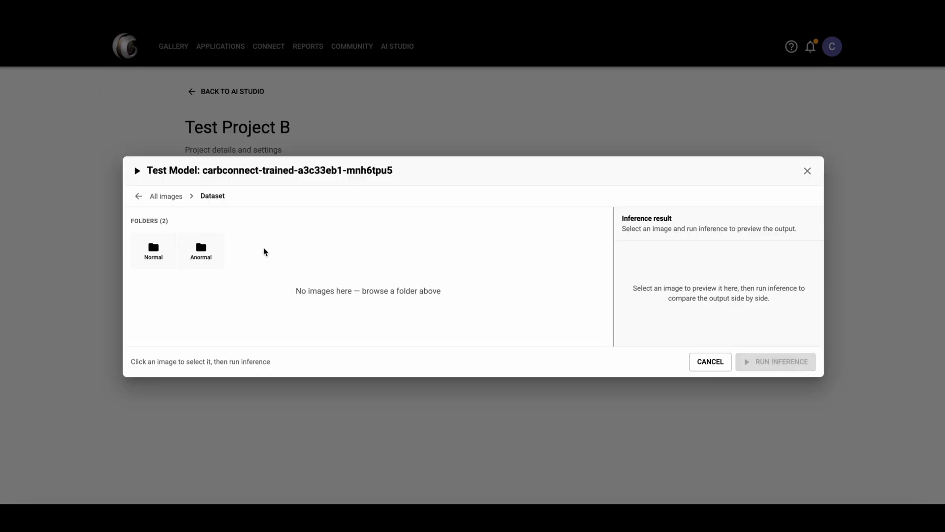
click(158, 264)
click(250, 302)
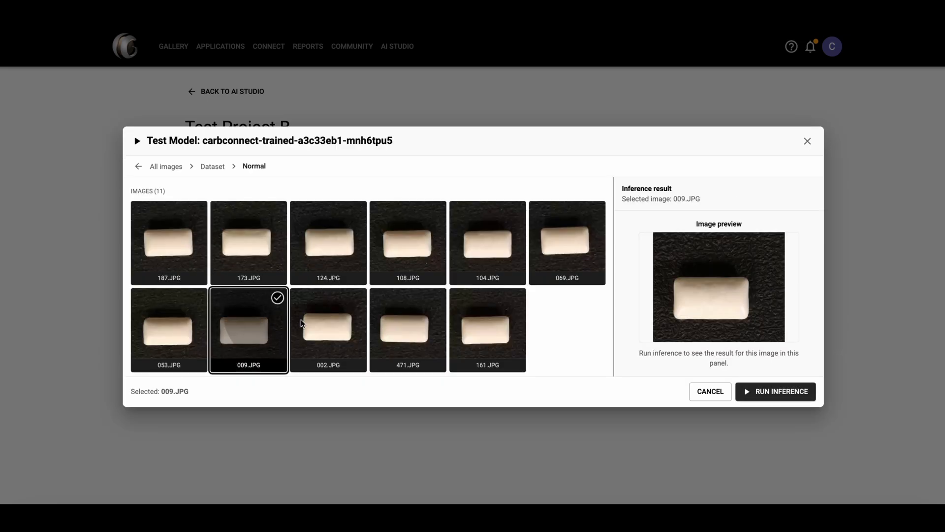
click(810, 401)
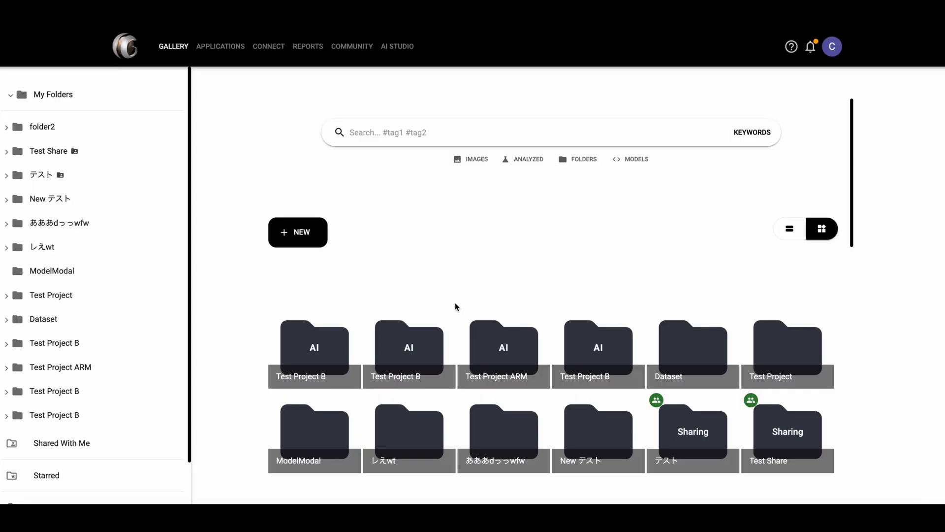
Step: Open the Model 1 file in the output folder of the second Test Project B folder in the Gallery
click(425, 339)
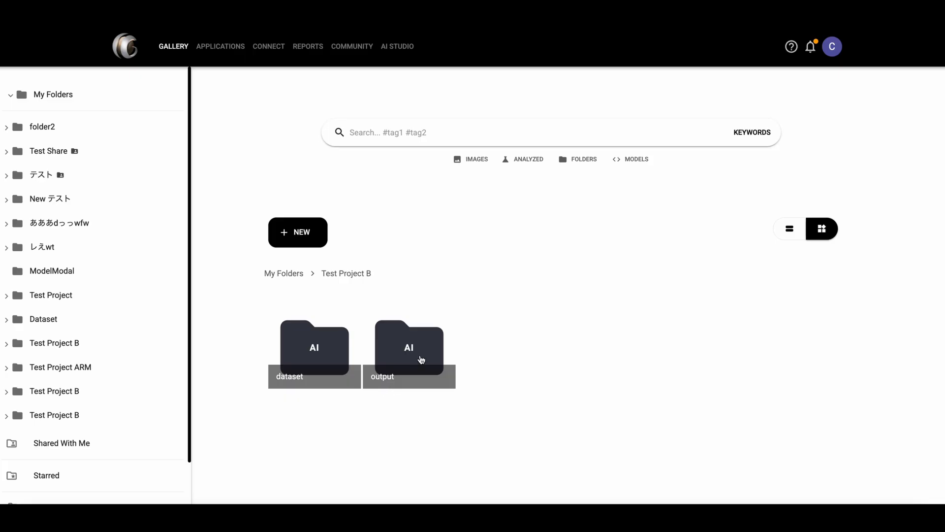
click(421, 359)
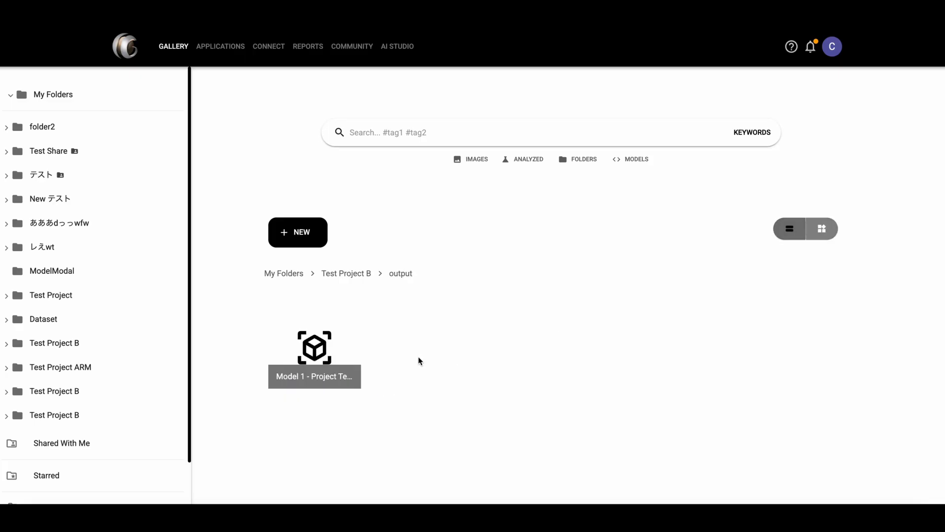
click(326, 360)
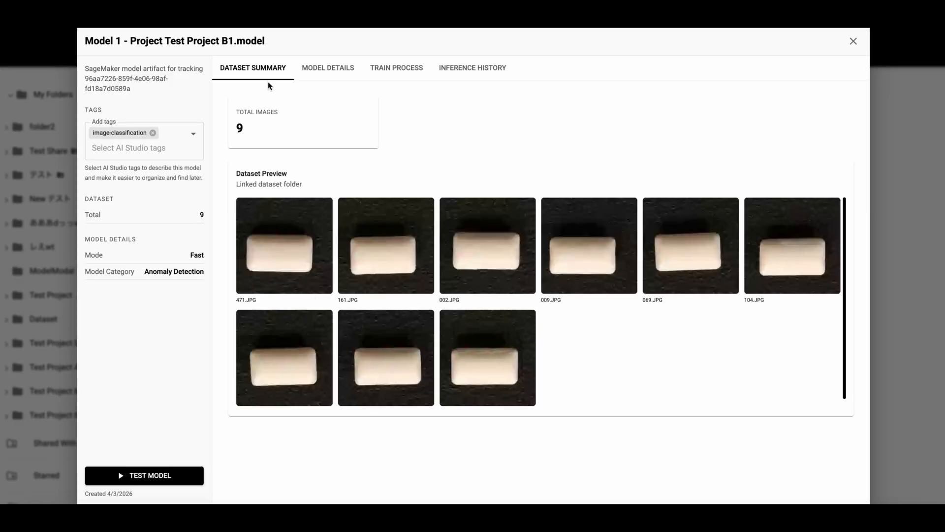
Step: Review the model's details, training process and inference history
click(312, 72)
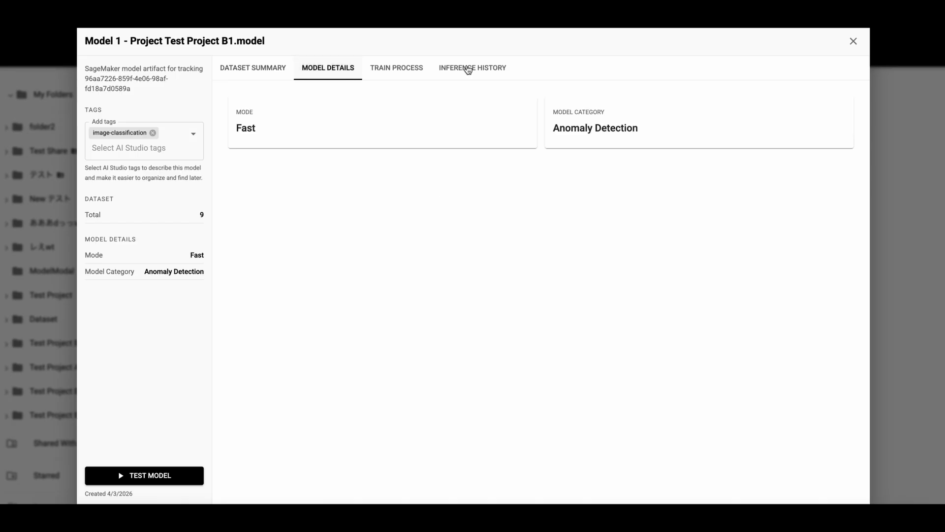
click(379, 73)
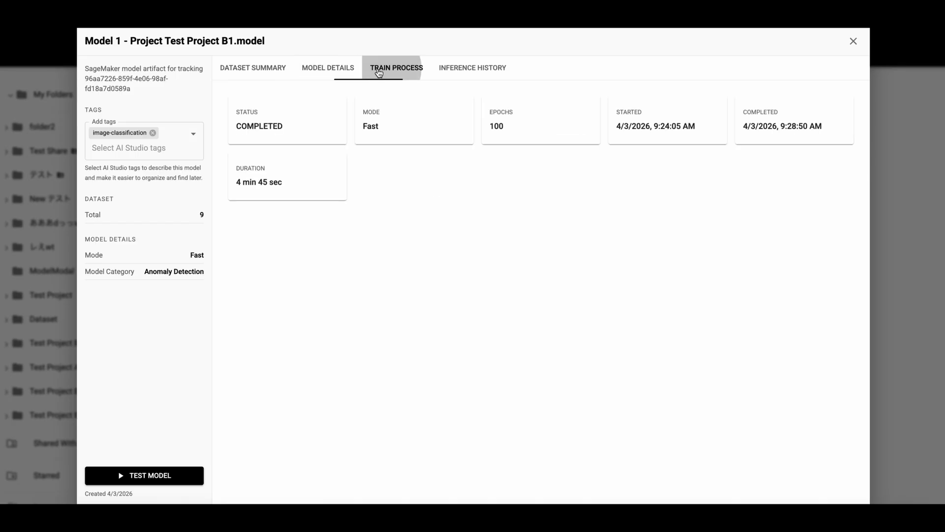
click(463, 76)
click(376, 73)
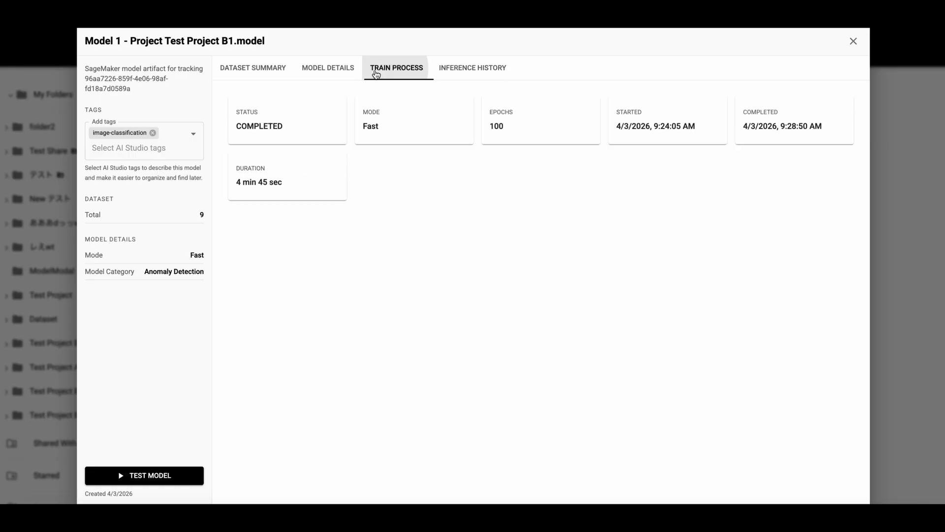
click(449, 77)
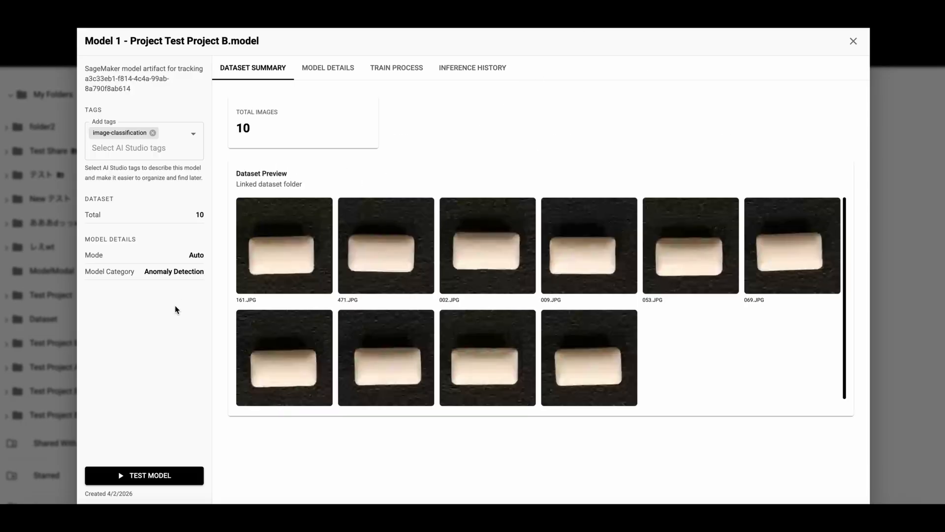
Step: Test the Test Project B model by running inference on 173.JPG from the Normal subfolder of Dataset
click(165, 475)
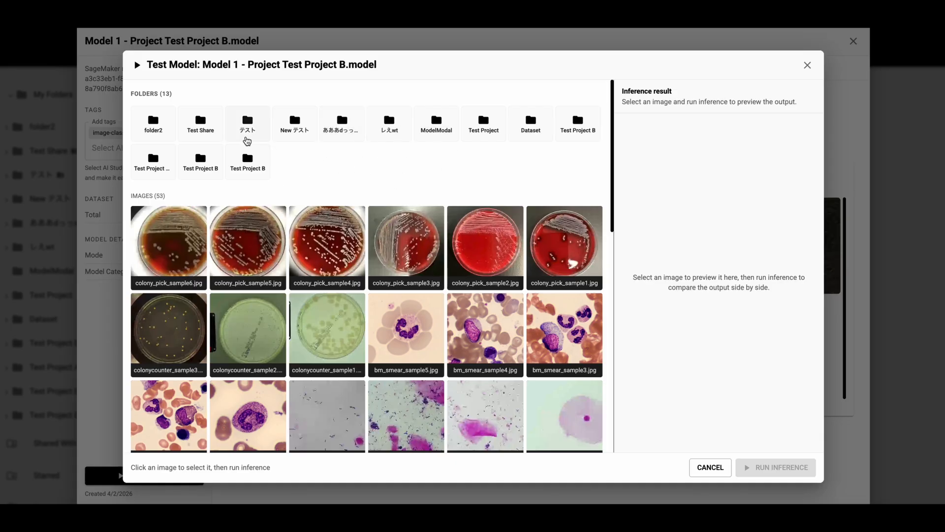
click(530, 132)
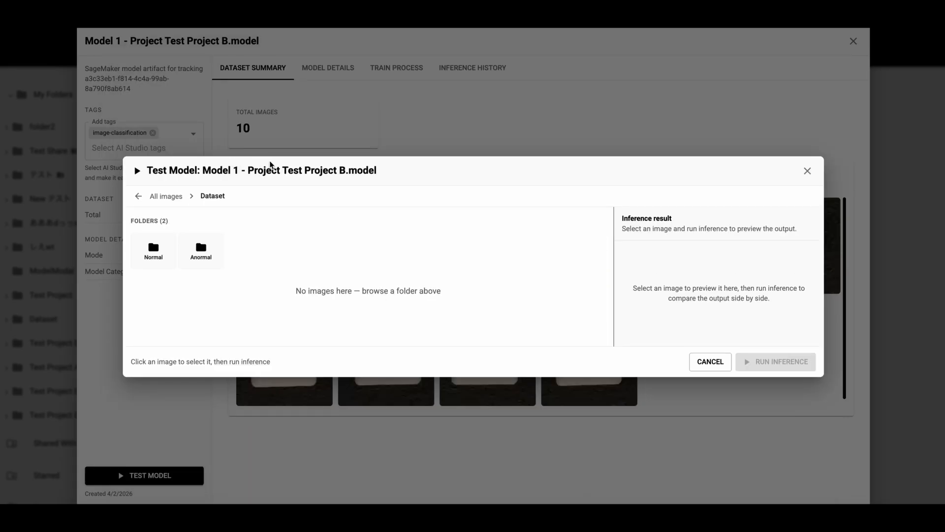
click(159, 265)
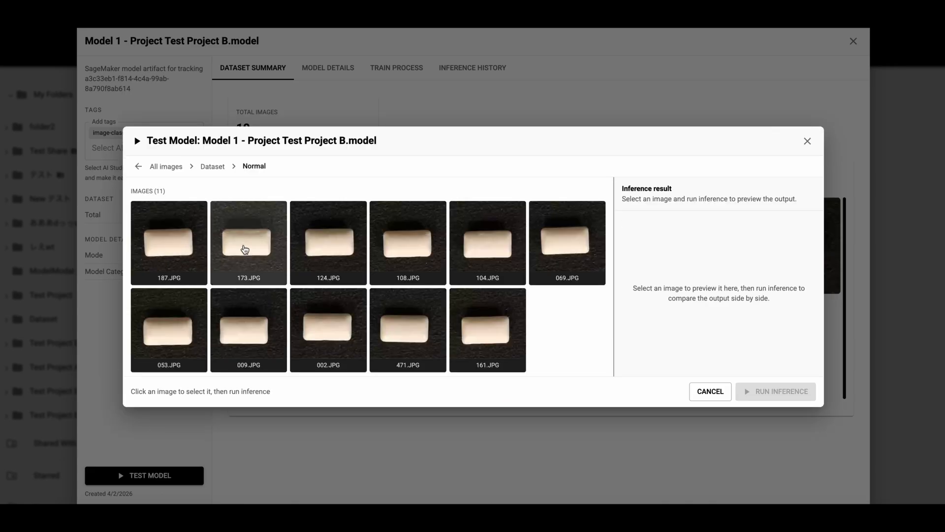
click(244, 247)
click(748, 393)
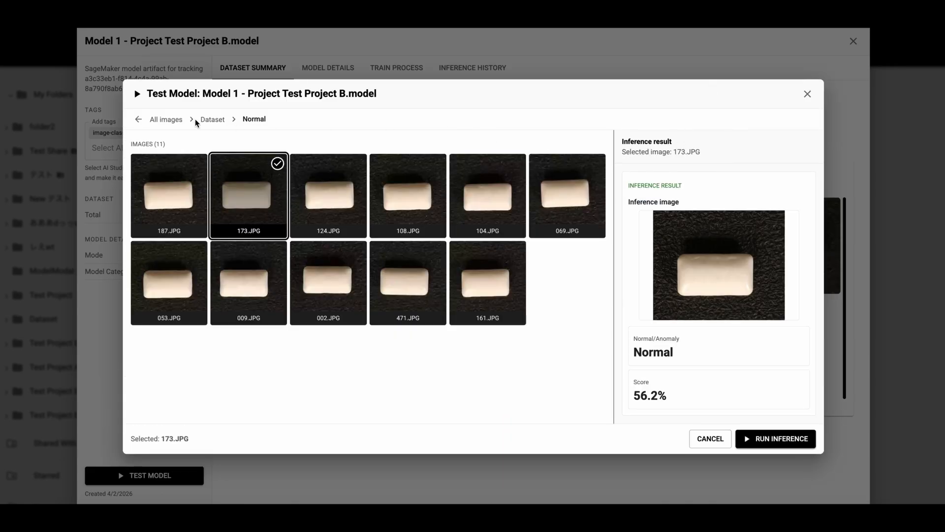
Step: Run inference on 004.JPG from the Anormal subfolder of Dataset and close the model test
click(208, 118)
click(201, 251)
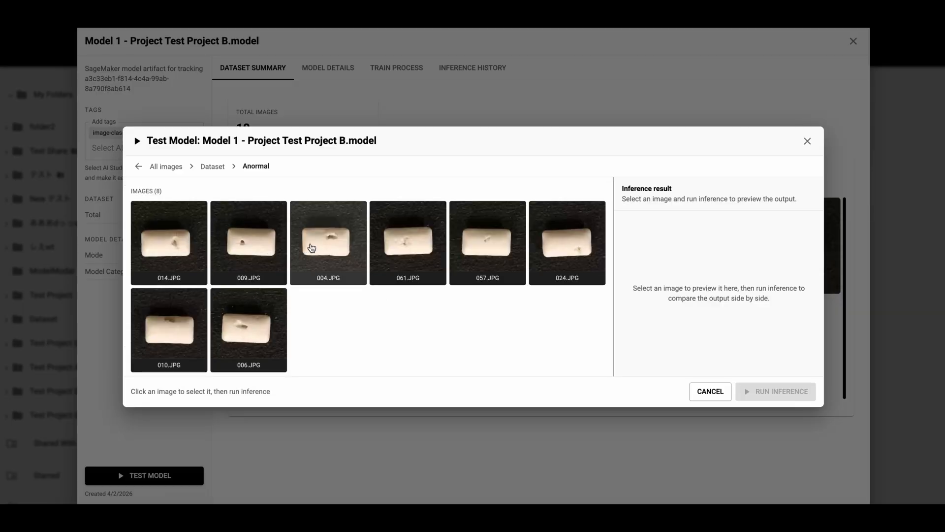
click(317, 242)
click(749, 392)
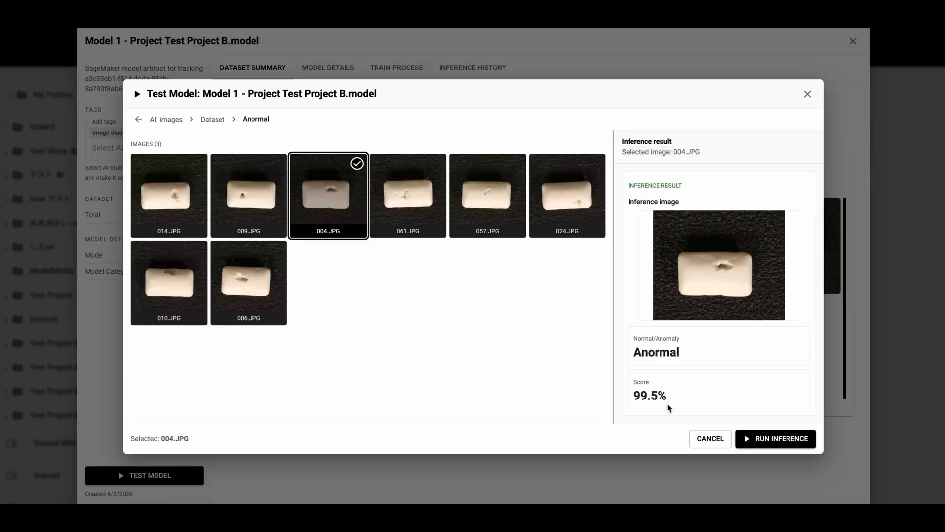
click(807, 94)
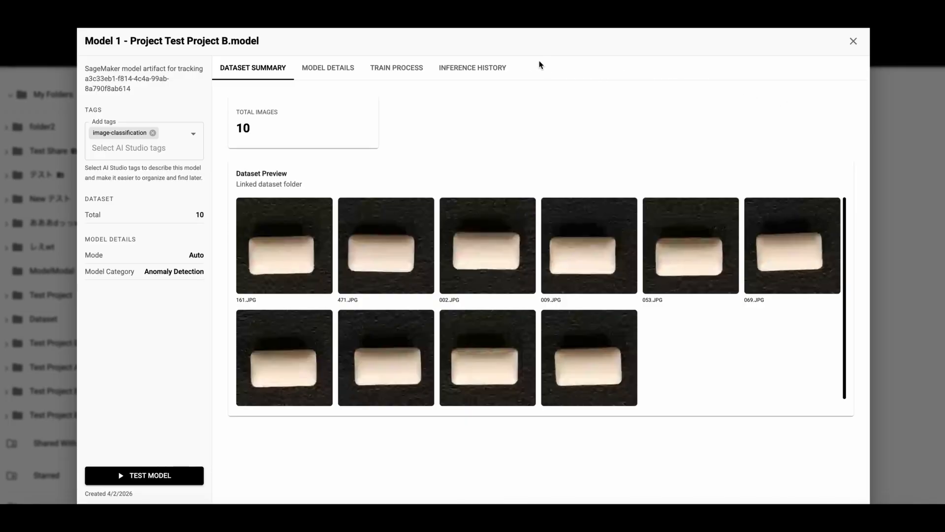
Step: Examine the model's inference history, including the score trend, class distribution and individual image predictions
click(476, 77)
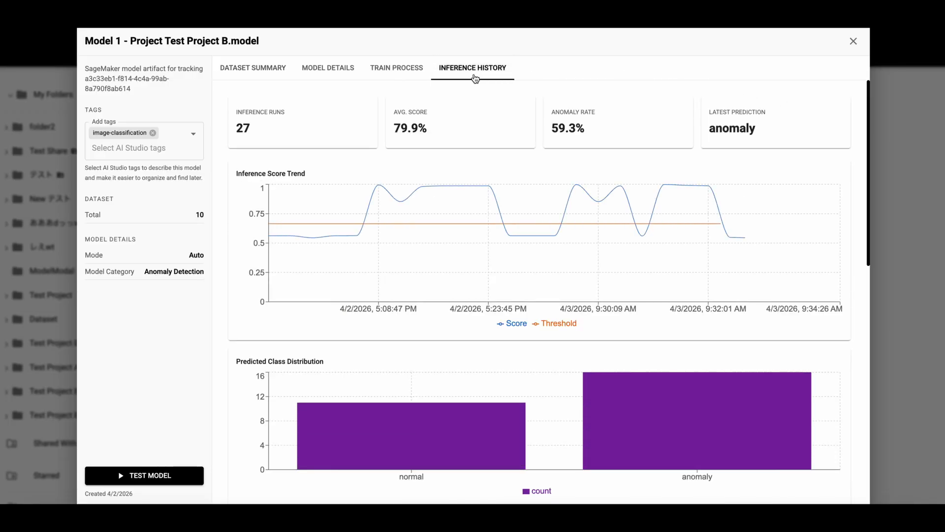
scroll(475, 110, down, 10)
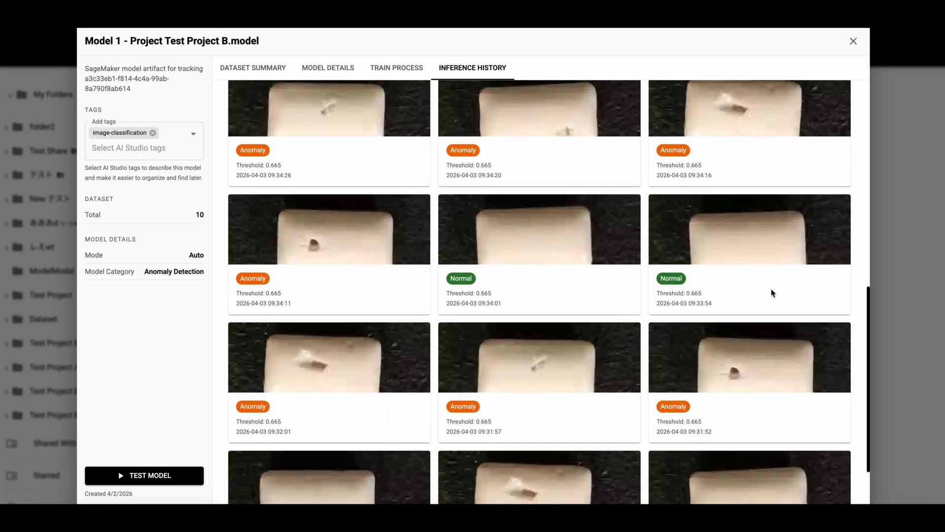
scroll(746, 204, up, 10)
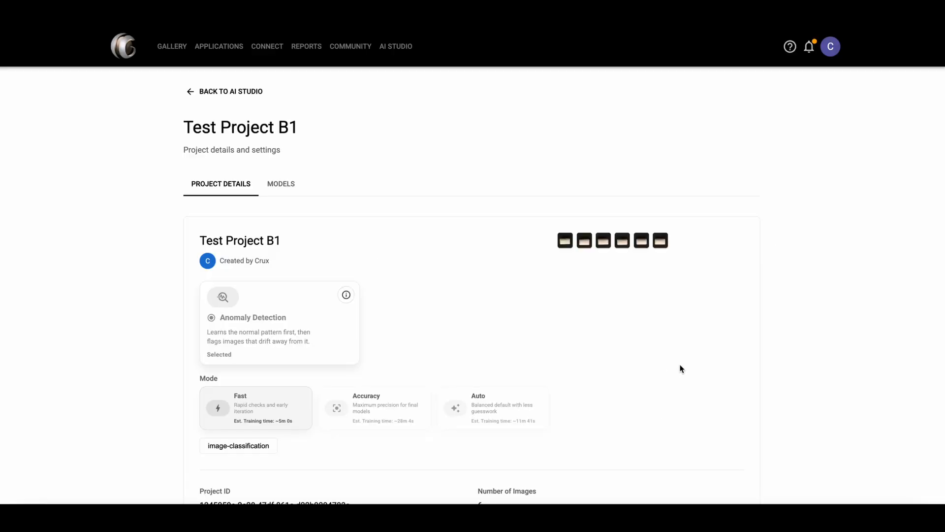
Step: Put Test Project B1 in edit mode and open its dataset for updating
scroll(678, 368, down, 4)
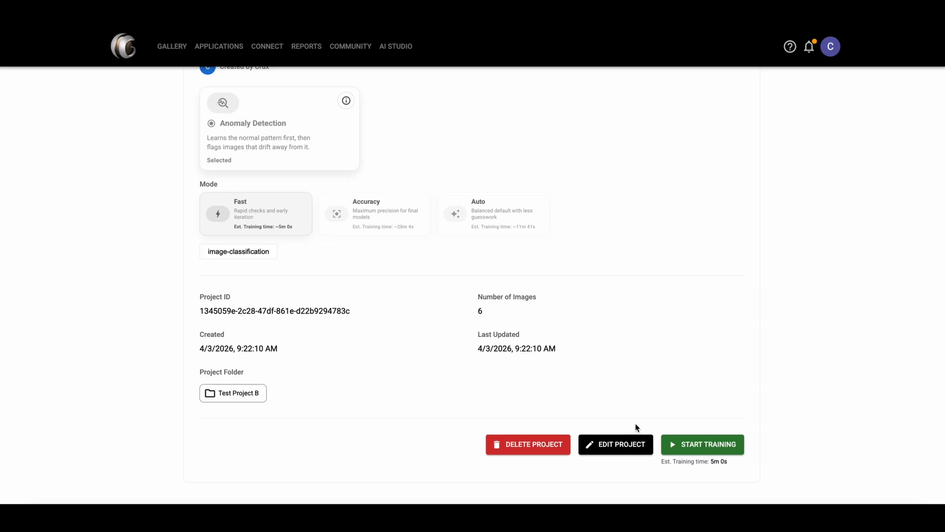
click(626, 446)
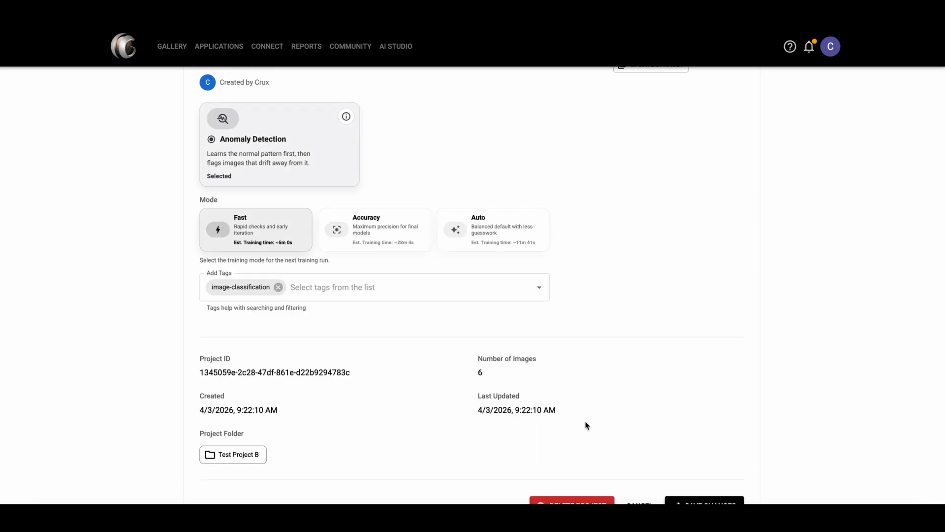
scroll(587, 425, up, 2)
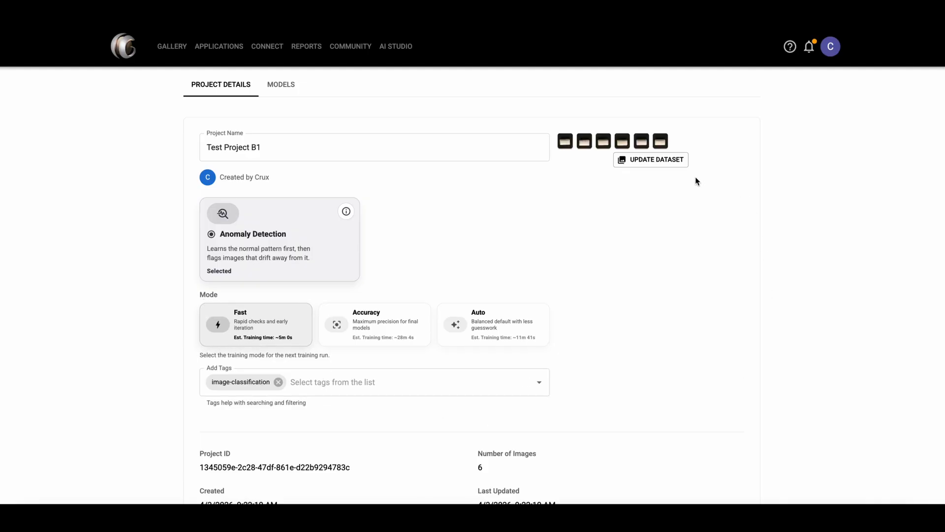
click(665, 161)
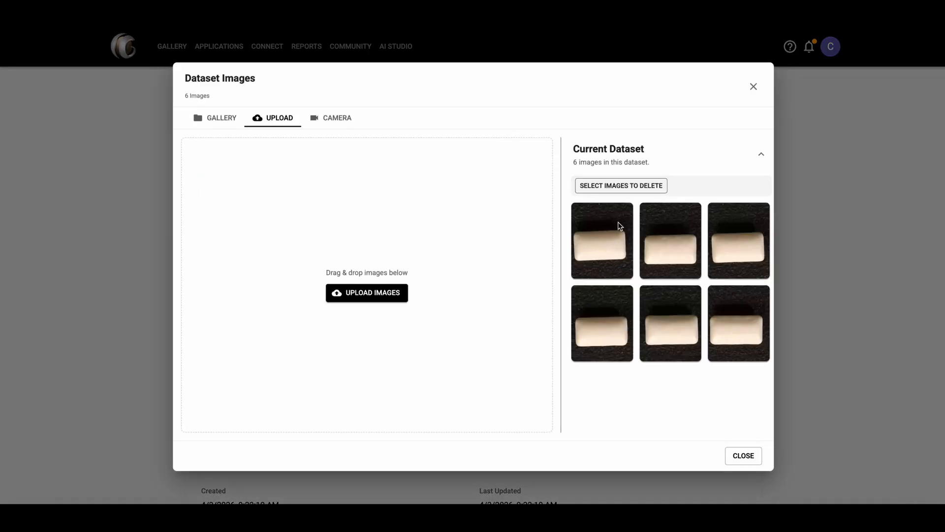
Step: Import only 009.JPG, 002.JPG, 471.JPG and 161.JPG from the Gallery's Dataset > Normal folder into the project's dataset
click(222, 119)
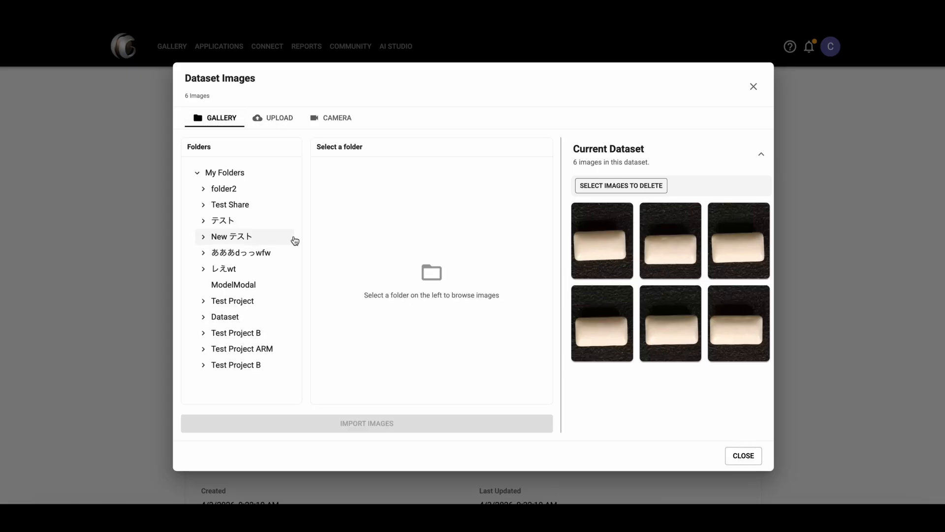
click(224, 316)
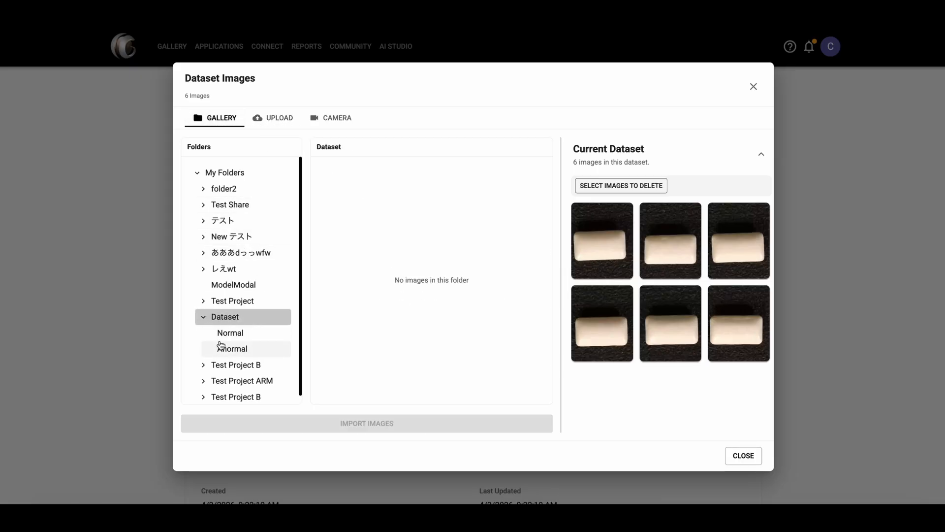
click(230, 333)
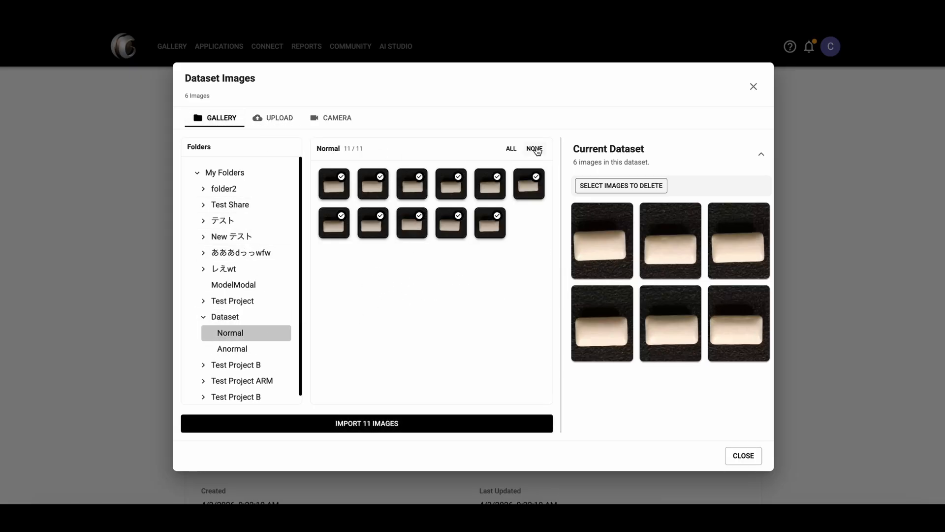
click(535, 149)
click(372, 224)
click(412, 224)
click(490, 224)
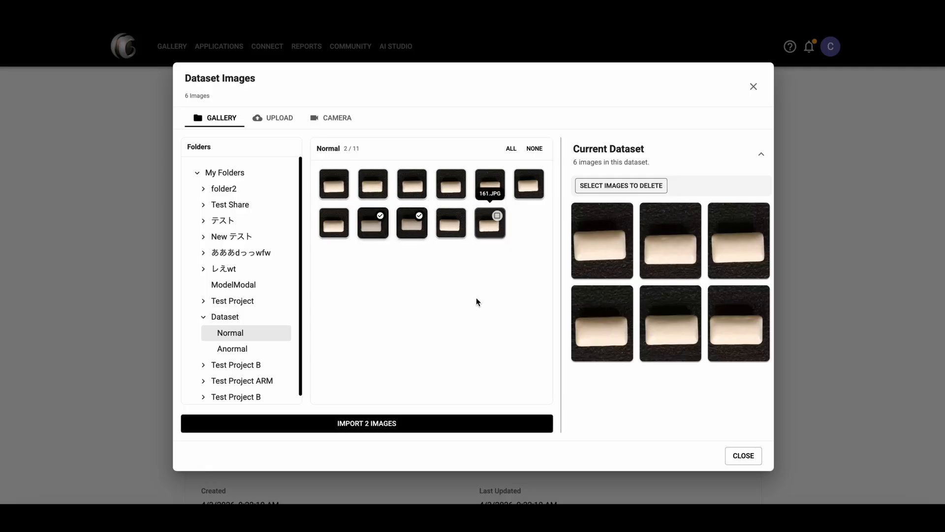
click(451, 224)
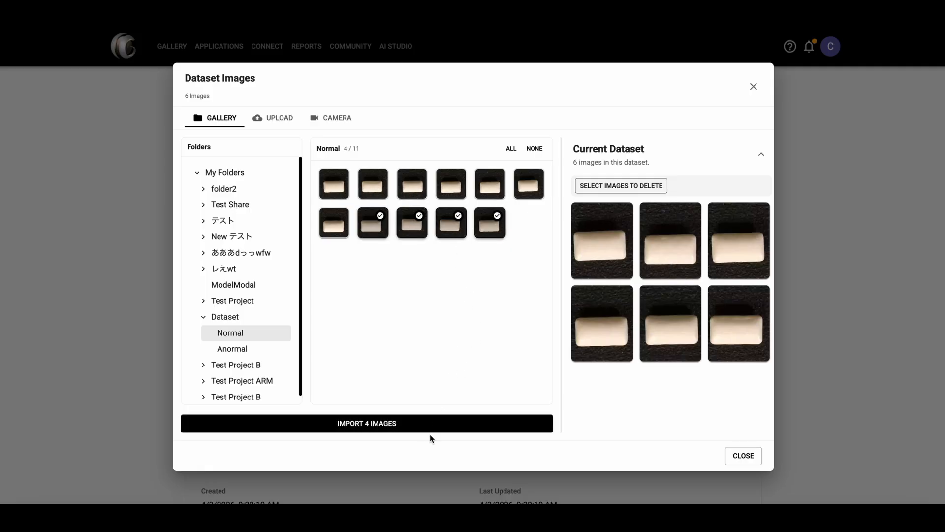
click(430, 423)
Step: Delete the middle image in the third row of the current dataset and close the dataset images
click(650, 185)
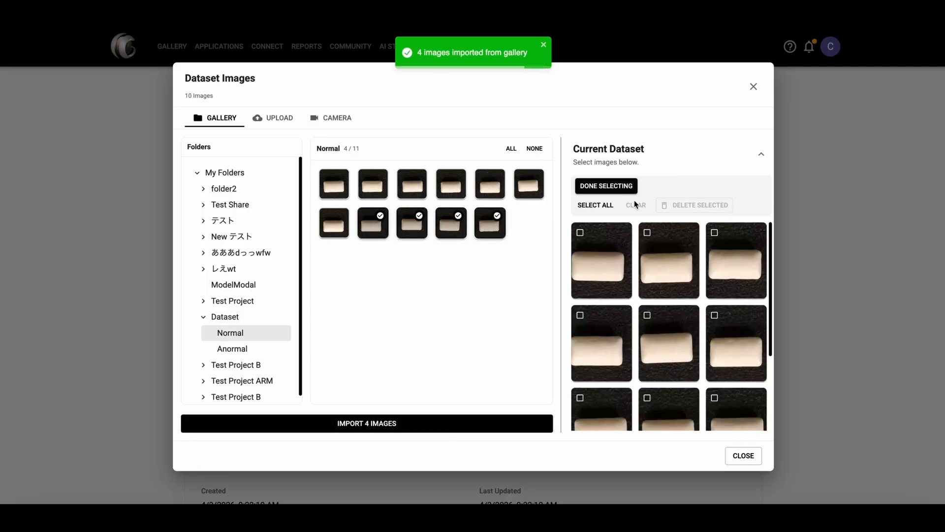
scroll(635, 290, down, 3)
click(662, 311)
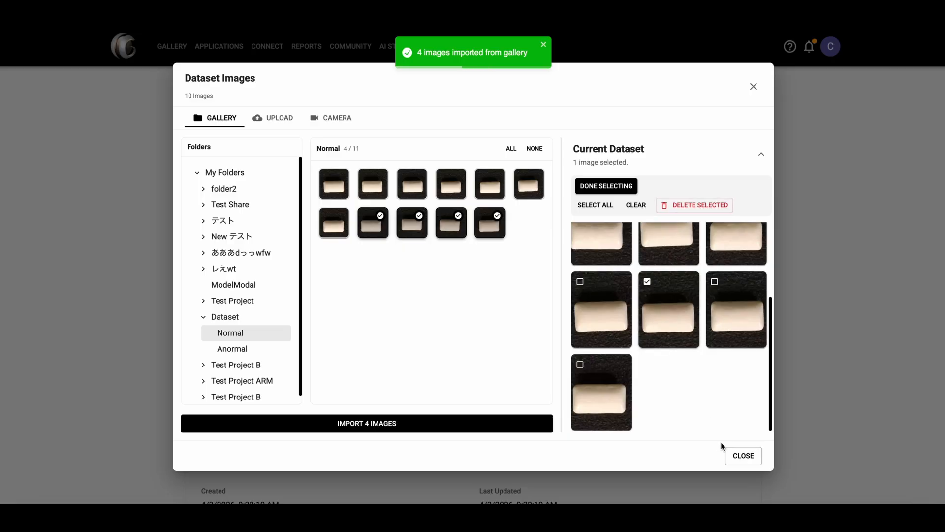
click(704, 215)
click(564, 298)
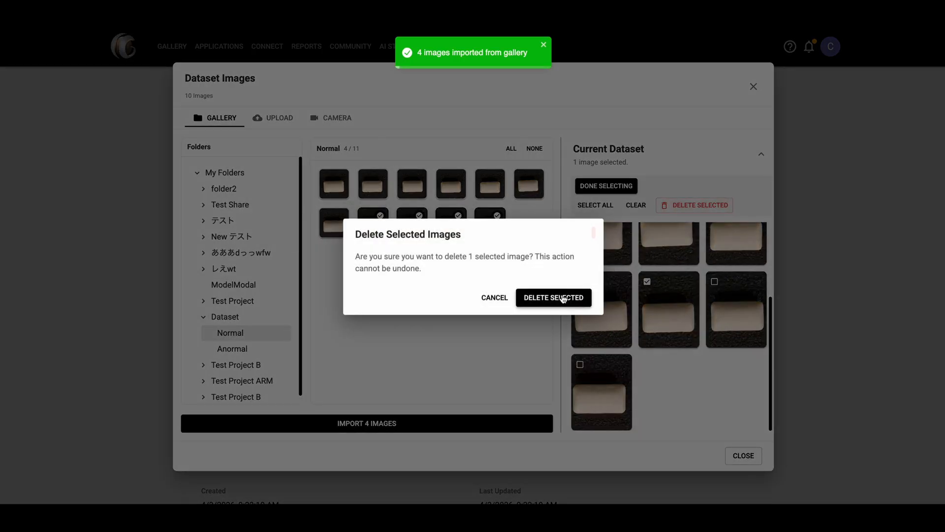
click(737, 455)
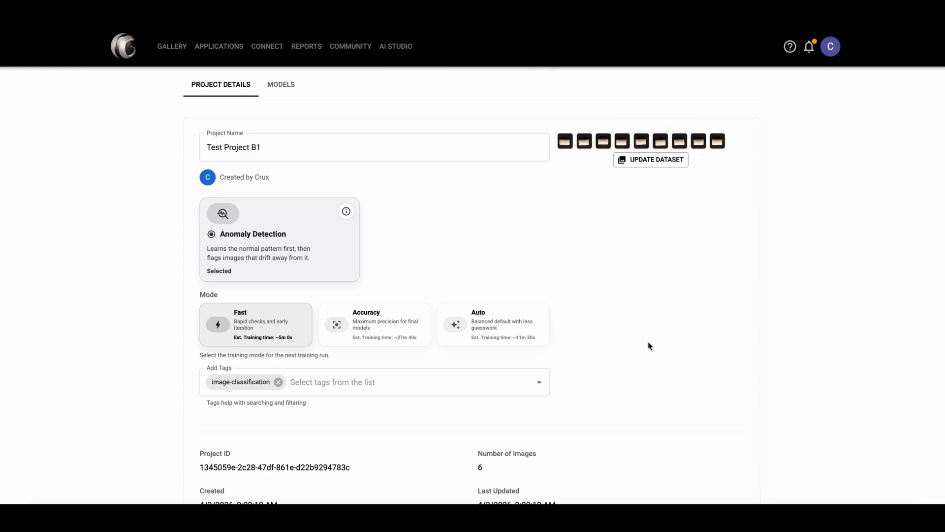
scroll(646, 334, up, 1)
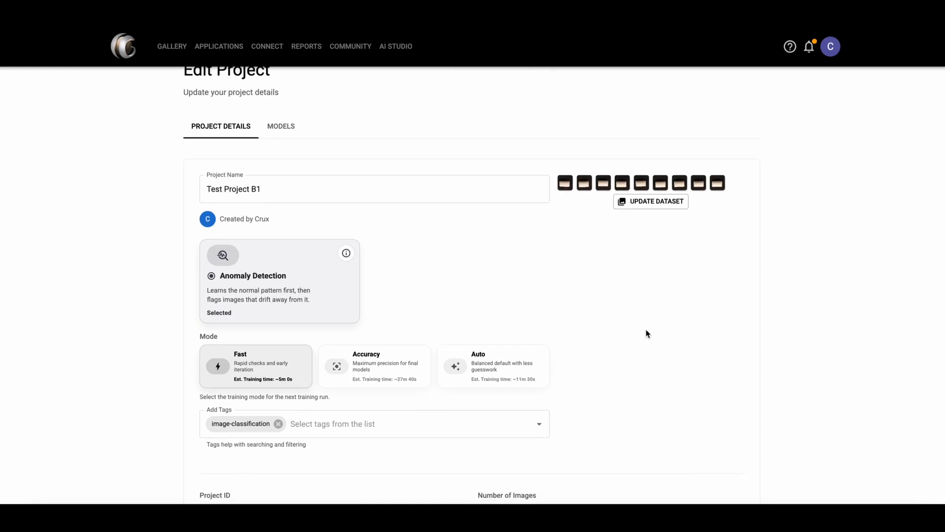
scroll(647, 333, up, 1)
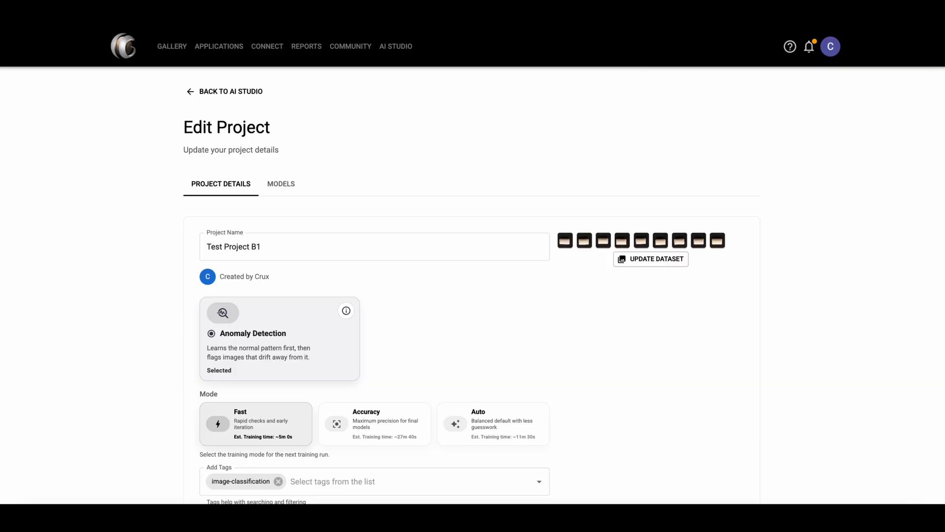